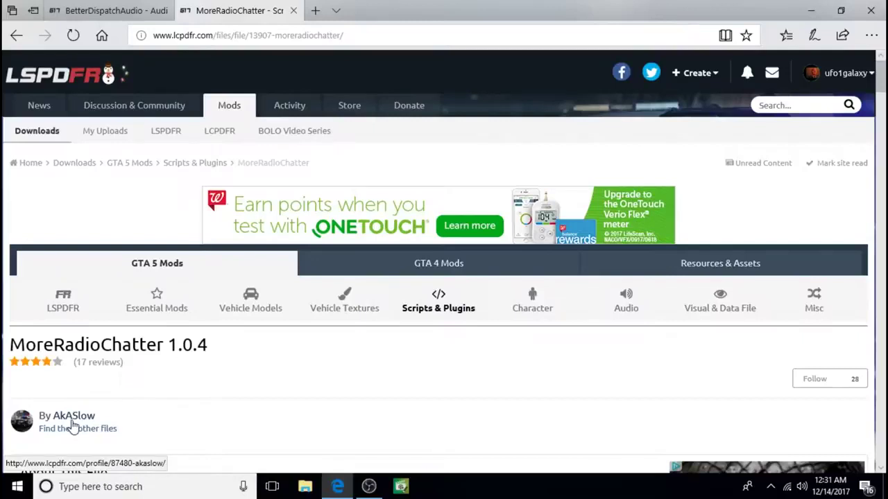
Step: Download a B.D.A. 2.1 Standard Dispatcher archive from the BetterDispatchAudio mod page
left_click(107, 10)
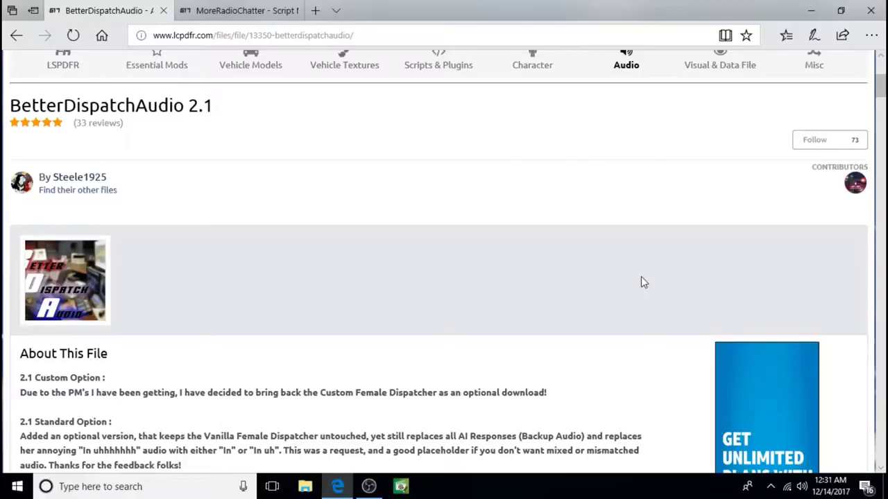
scroll(641, 282, "down", 3)
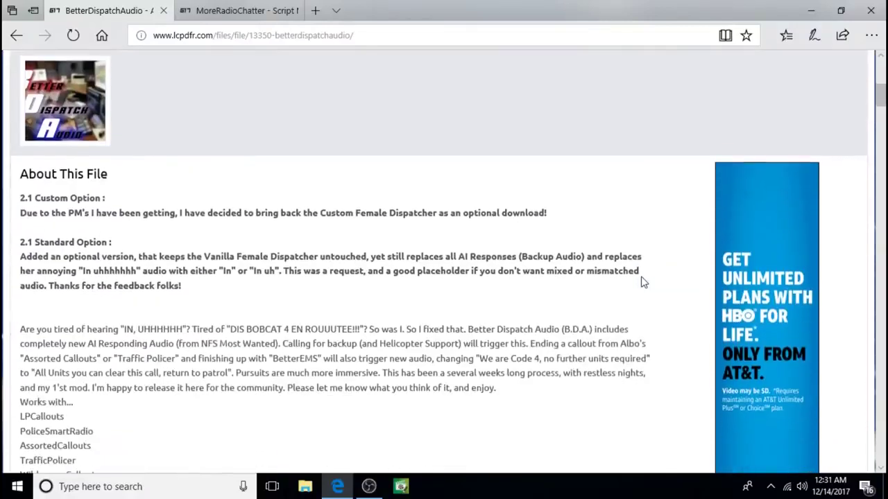
scroll(641, 283, "up", 4)
scroll(640, 283, "down", 9)
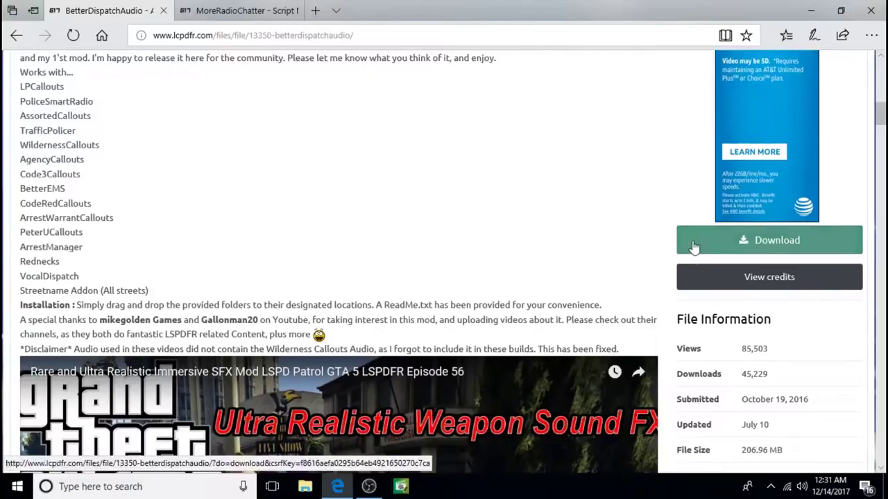
left_click(693, 244)
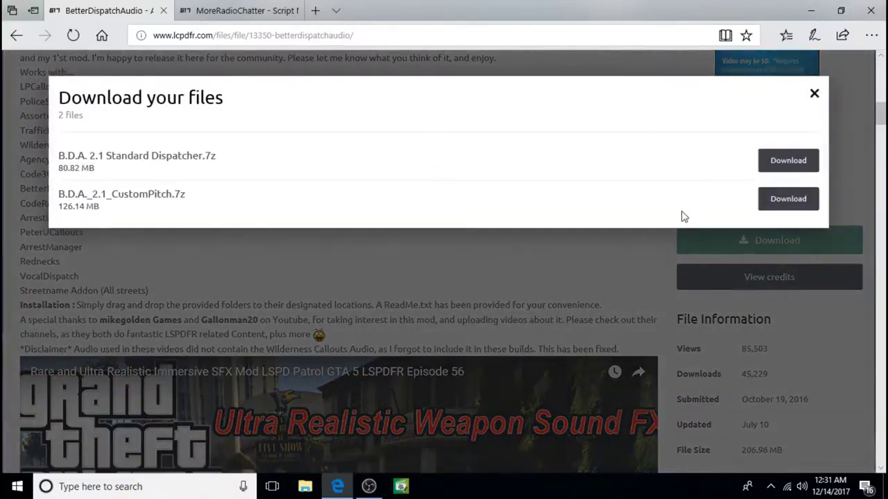
left_click(802, 160)
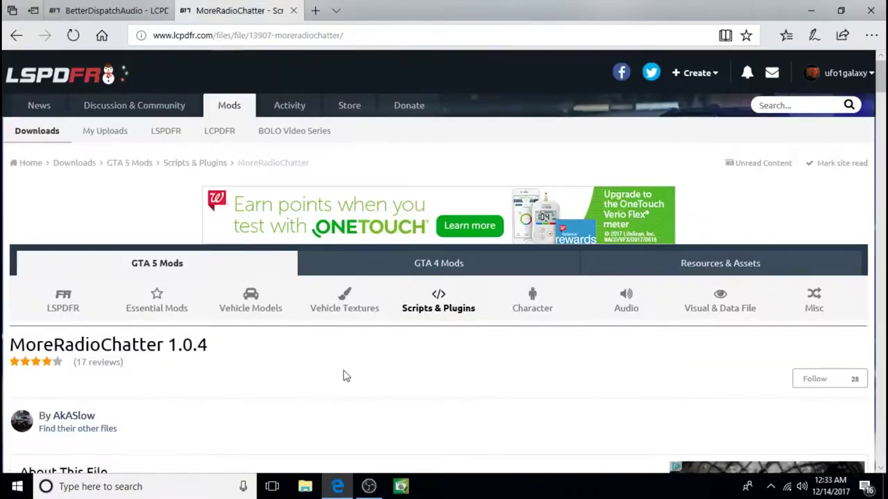
Step: Download MoreRadioChatter after agreeing to its terms, then view Downloads in File Explorer
scroll(349, 373, "down", 3)
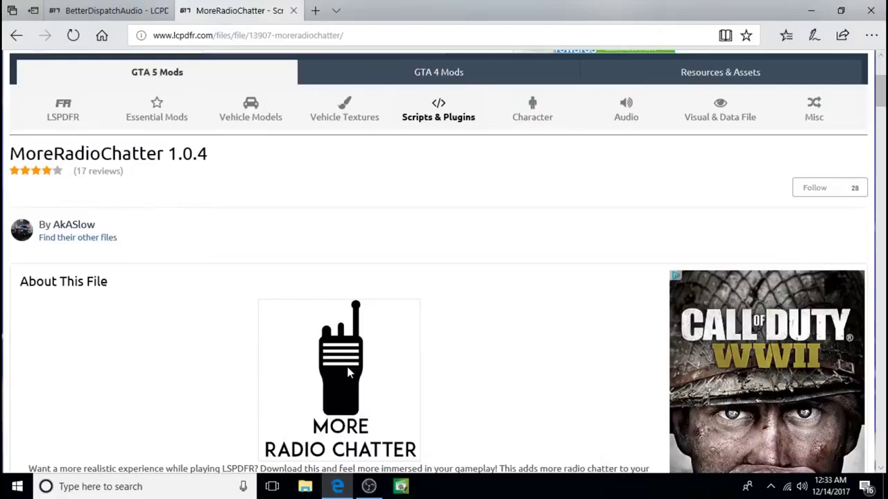
scroll(447, 350, "down", 6)
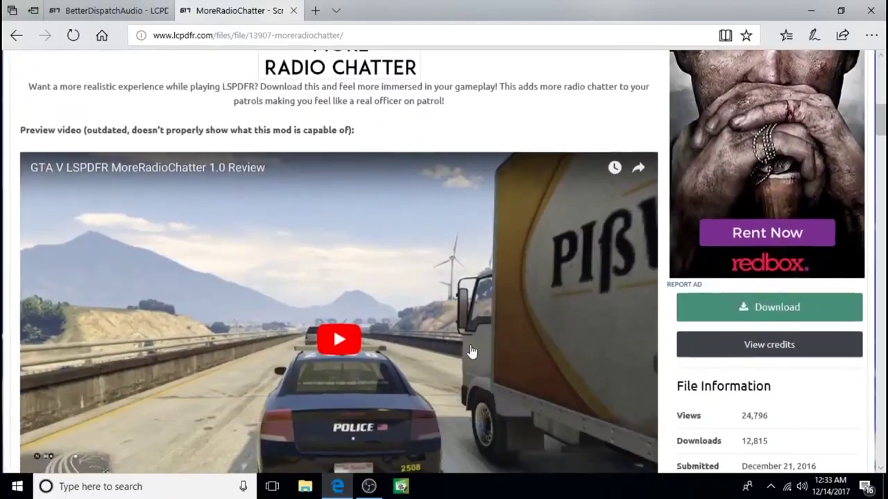
left_click(711, 311)
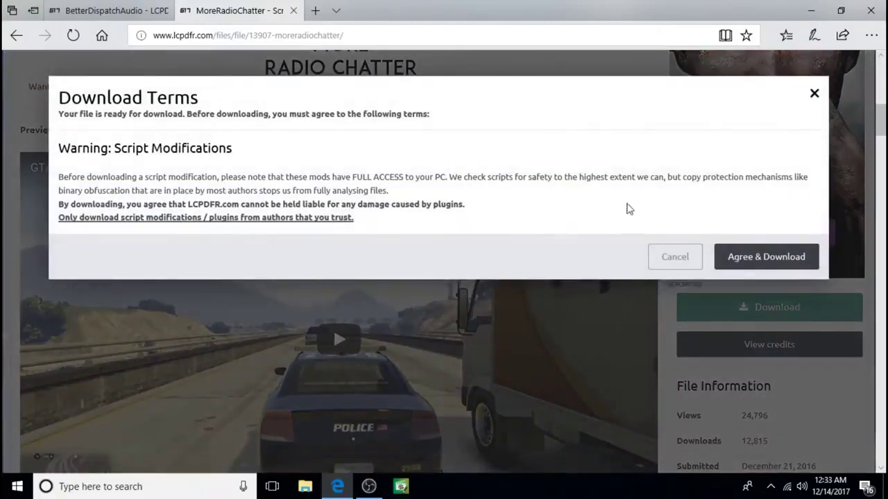
left_click(754, 262)
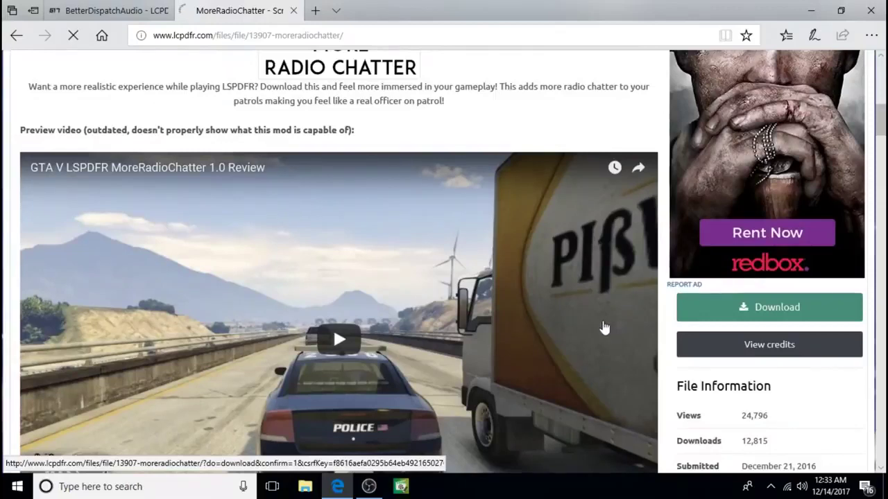
key("super+e")
left_click(55, 103)
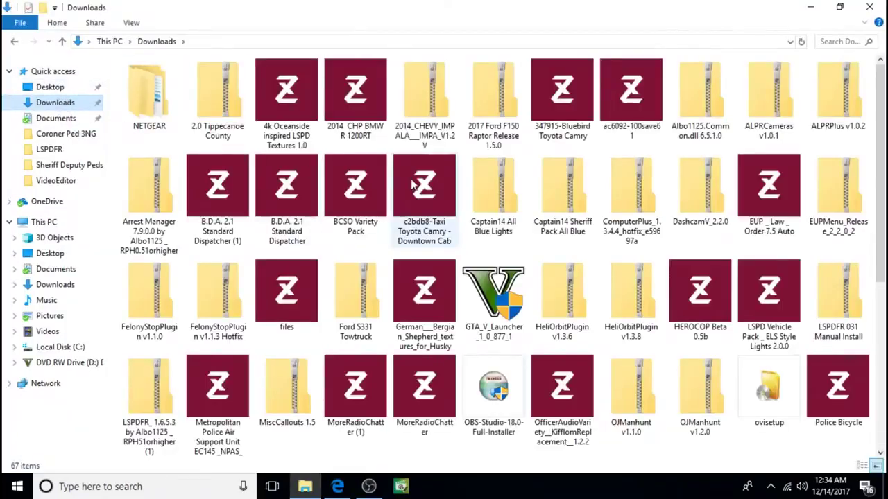
Step: Bring up the Open with app choices for the MoreRadioChatter (1) archive in Downloads
scroll(411, 184, "down", 3)
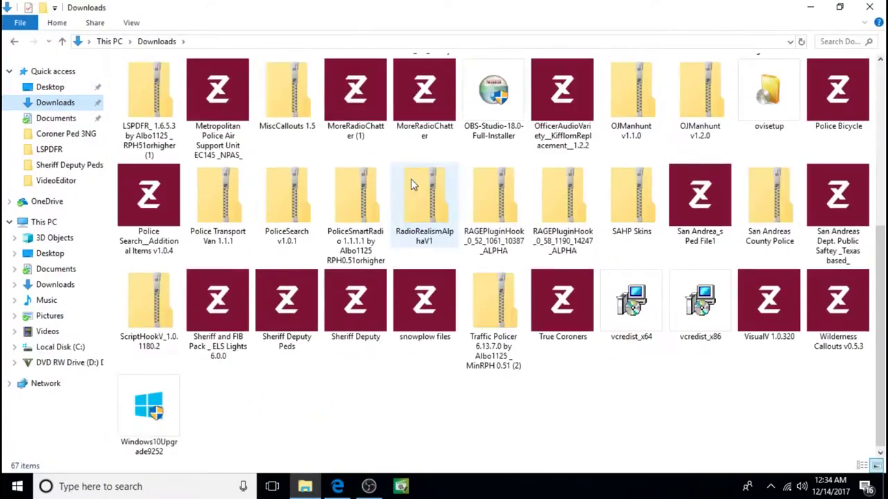
right_click(350, 90)
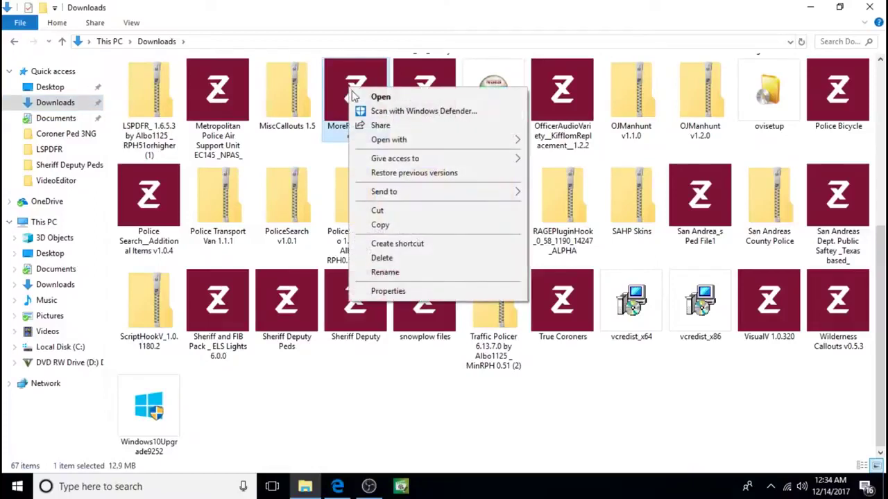
mouse_move(387, 141)
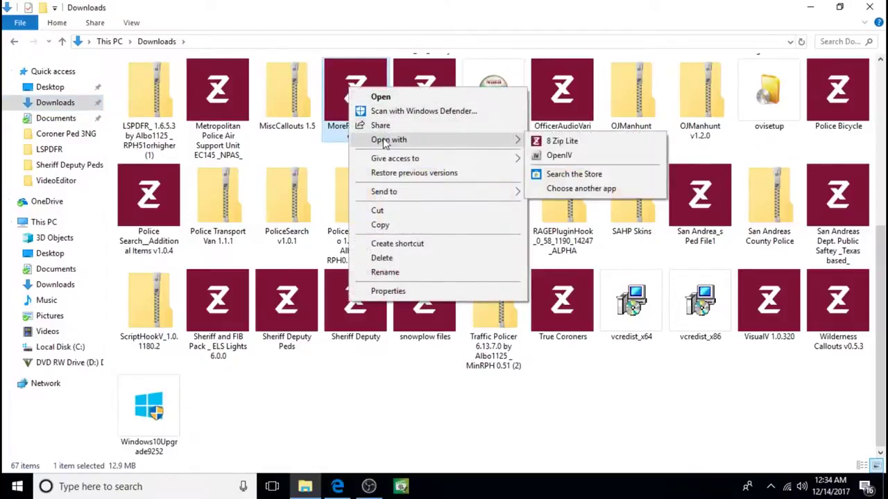
Step: Check the Microsoft Store's rar app results, with 8 Zip Lite installed, then close the Store
left_click(569, 174)
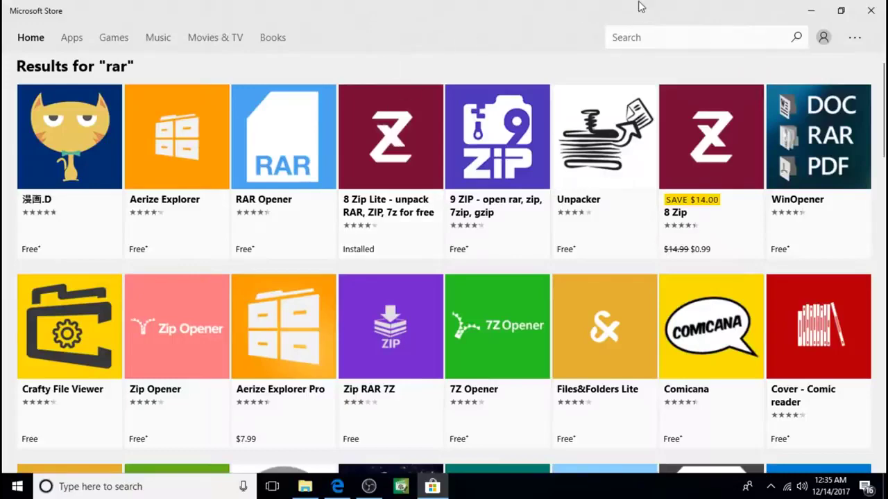
left_click(870, 10)
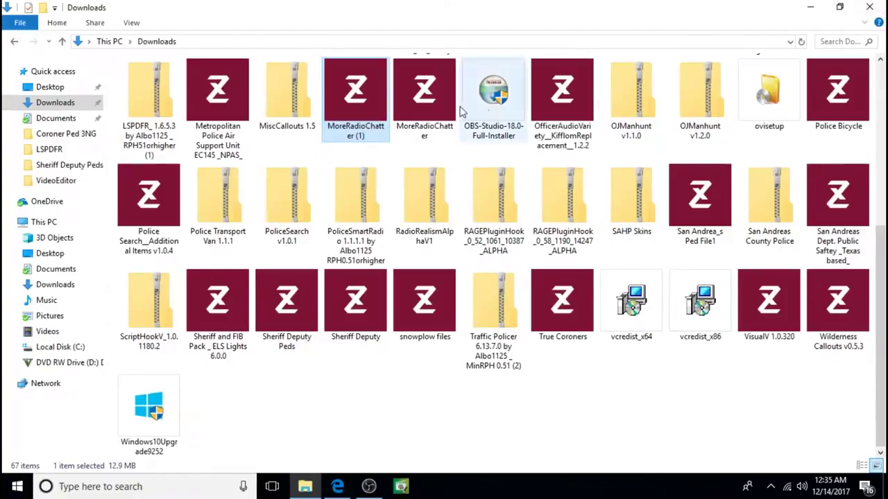
Step: Open MoreRadioChatter (1).rar in 8 Zip Lite and extract its LSPDFR folder to the Desktop
double_click(364, 97)
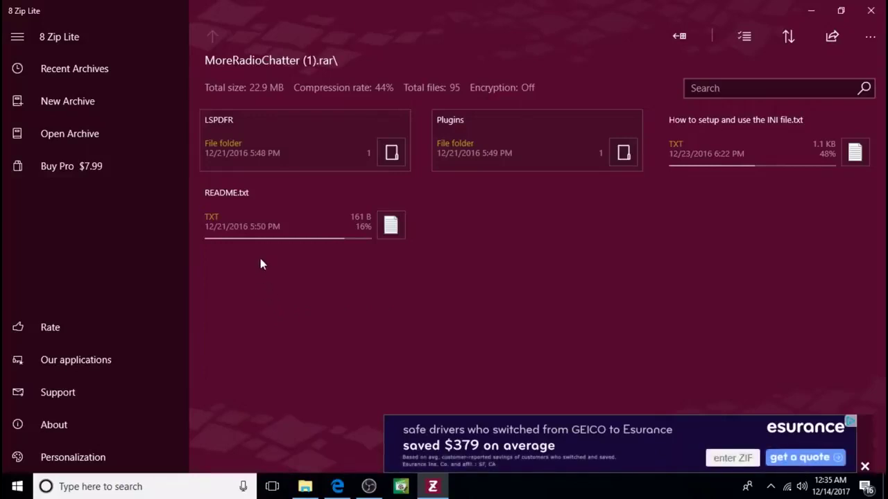
right_click(257, 137)
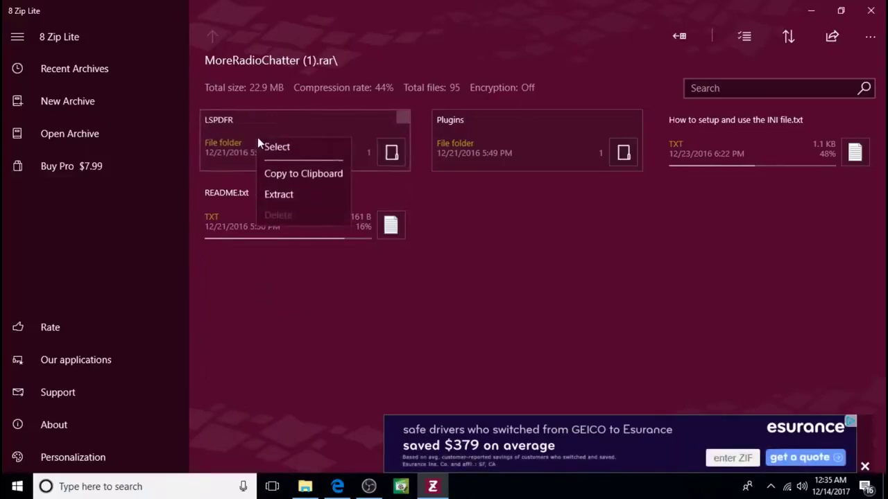
left_click(281, 195)
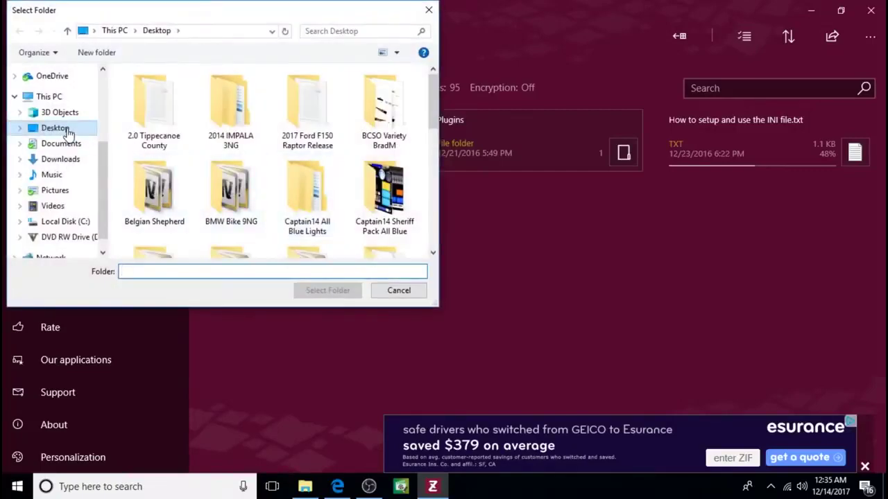
left_click(69, 130)
left_click(323, 290)
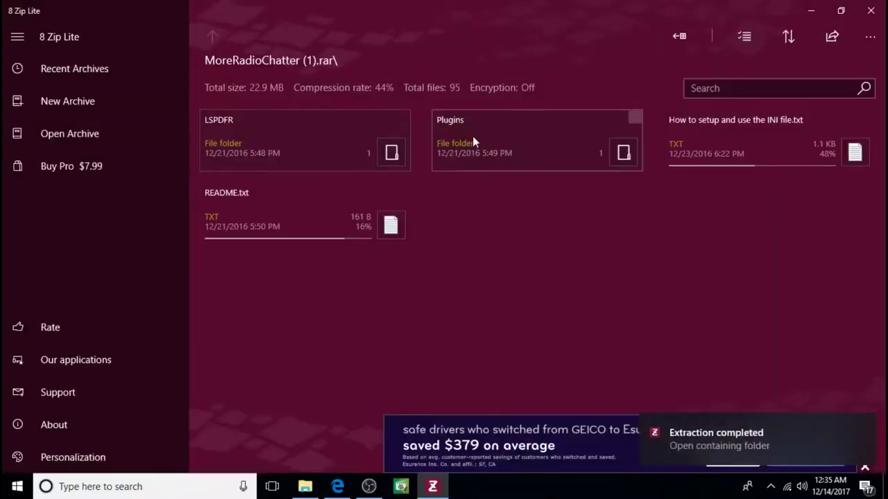
Step: Extract the archive's Plugins folder to the Desktop as well, and close 8 Zip Lite
right_click(473, 136)
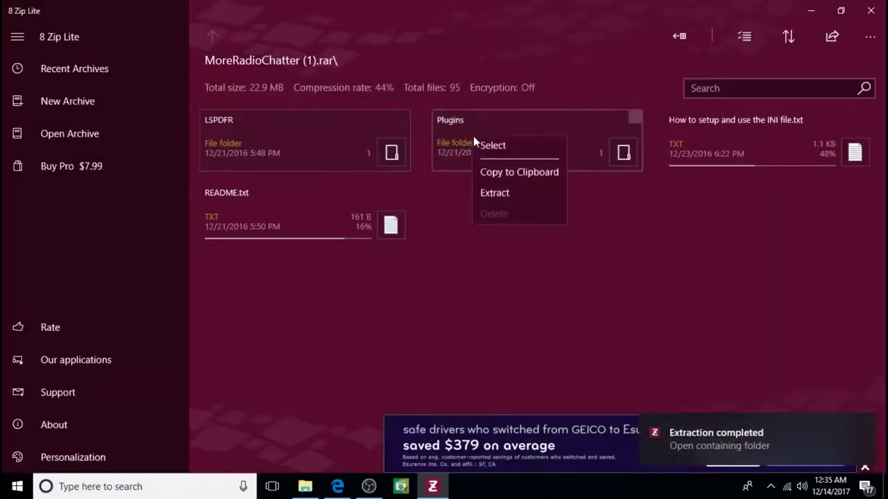
left_click(500, 192)
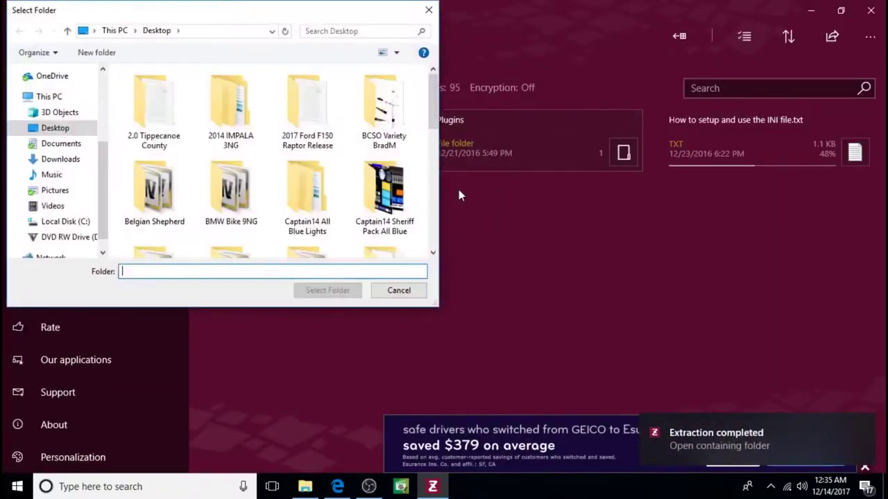
left_click(73, 128)
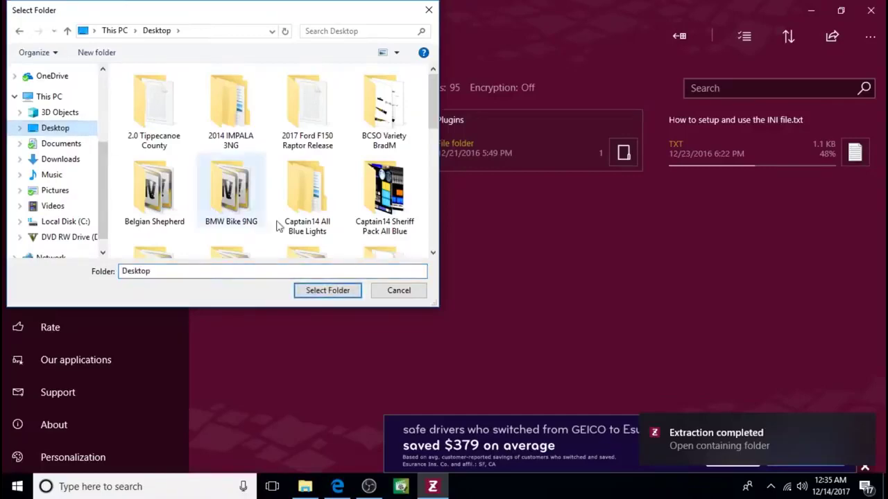
left_click(328, 291)
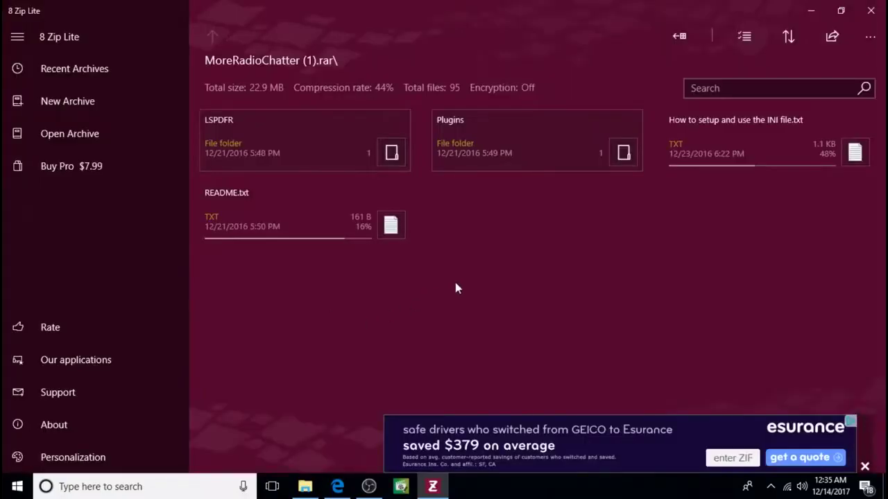
left_click(870, 11)
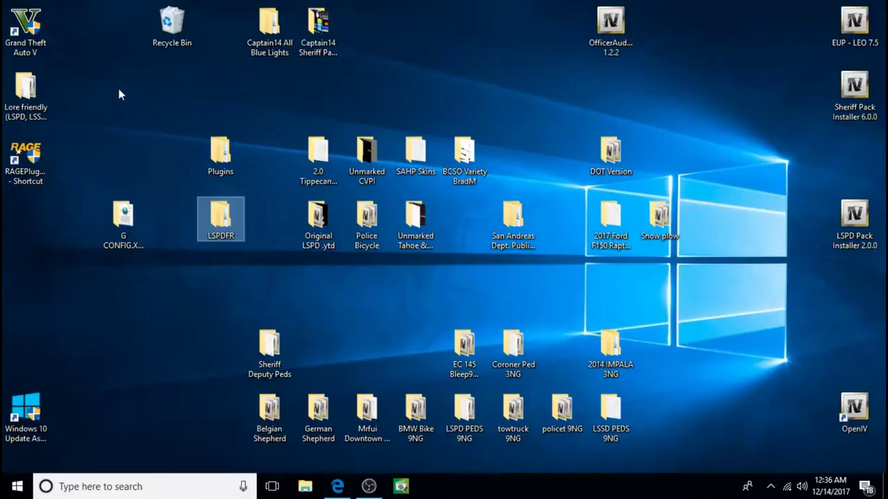
Step: Open the Grand Theft Auto V install folder from its desktop shortcut in a restored-down window
right_click(23, 23)
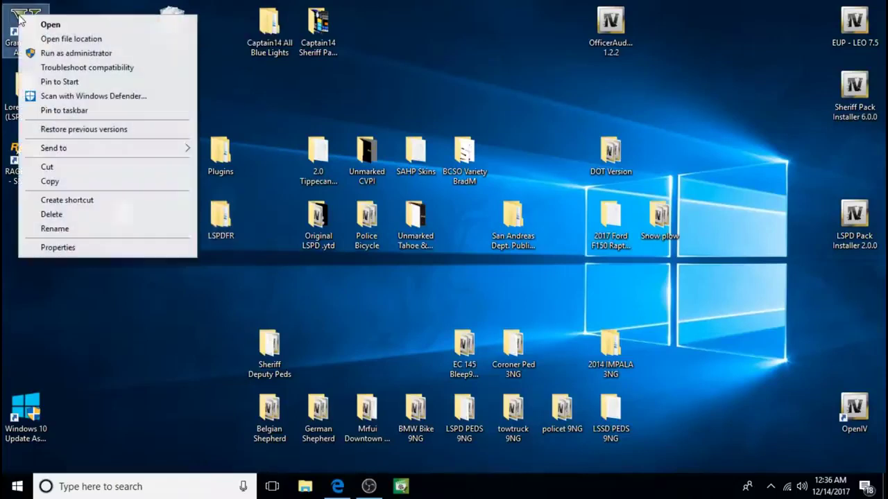
left_click(71, 38)
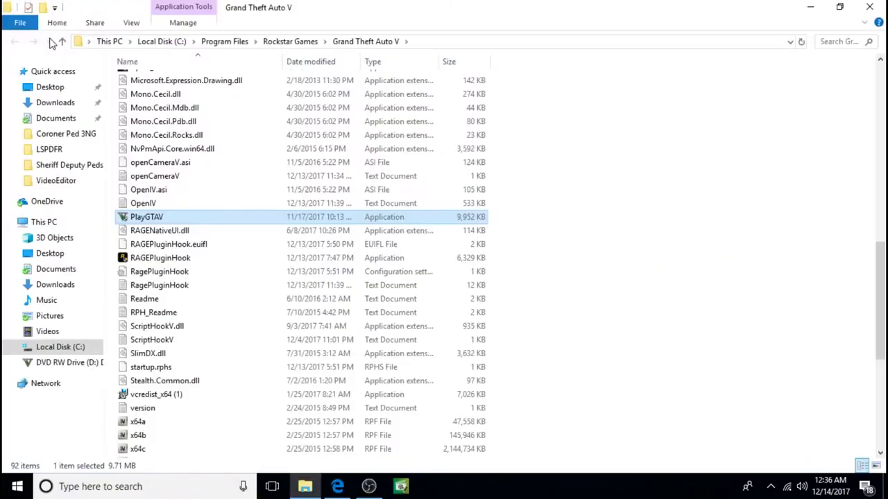
scroll(278, 199, "up", 12)
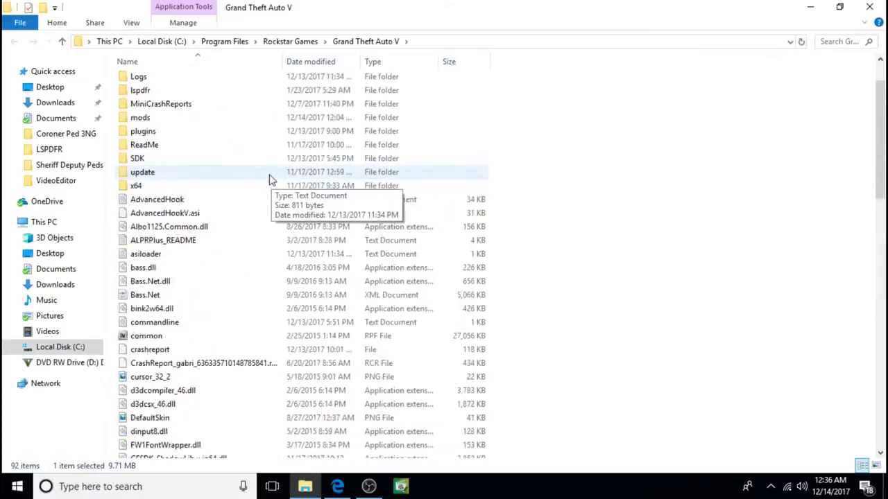
left_click(839, 7)
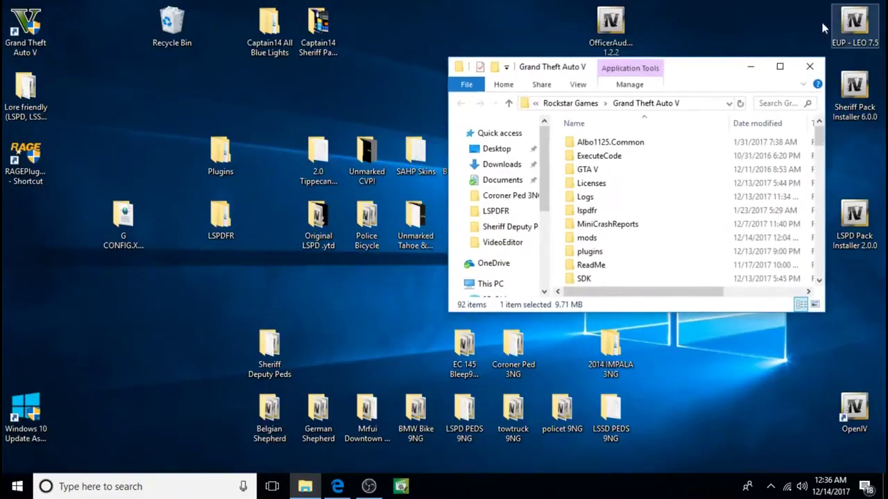
Step: Set up side-by-side windows: the downloaded LSPDFR\Police Scanner folder and the game's lspdfr folder
double_click(216, 223)
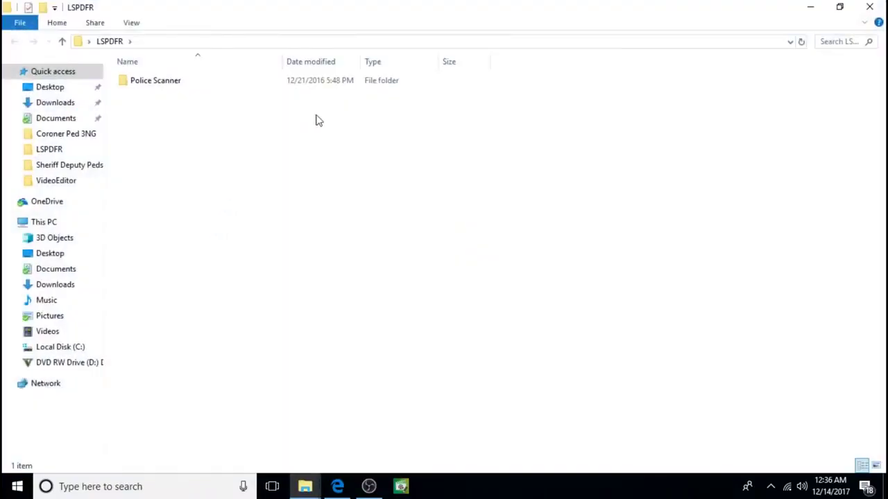
left_click(839, 7)
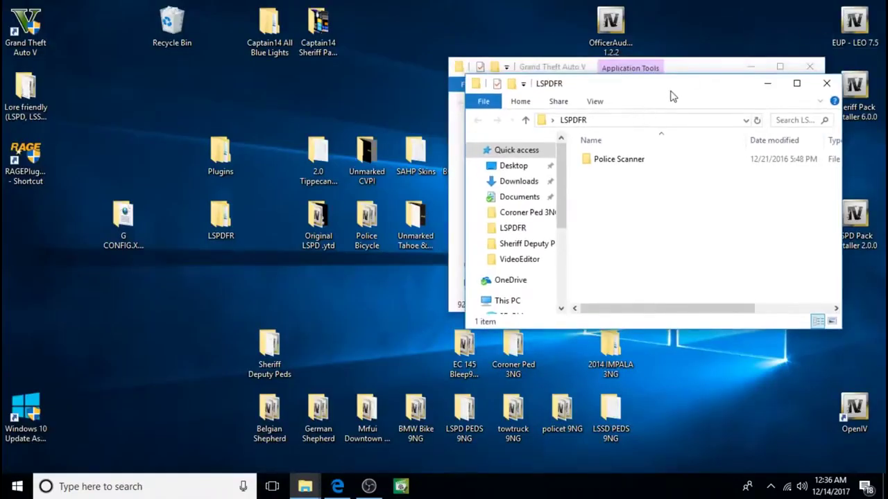
left_click_drag(672, 95, 247, 183)
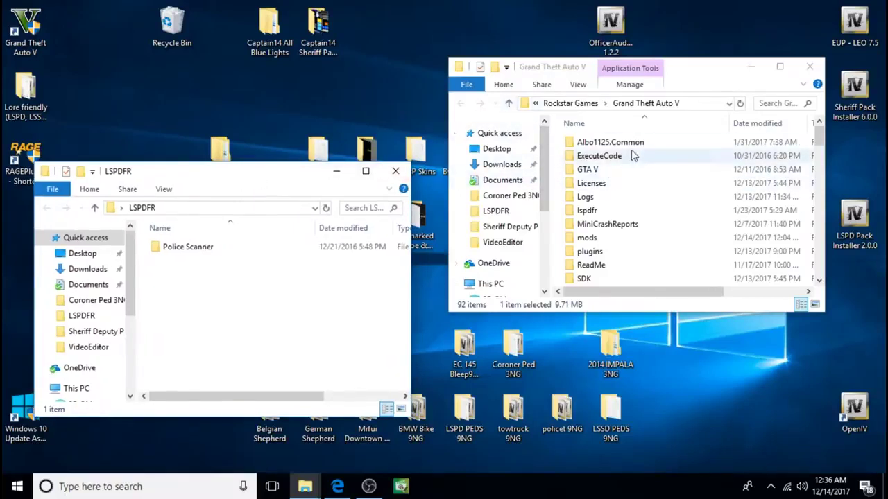
scroll(616, 181, "down", 2)
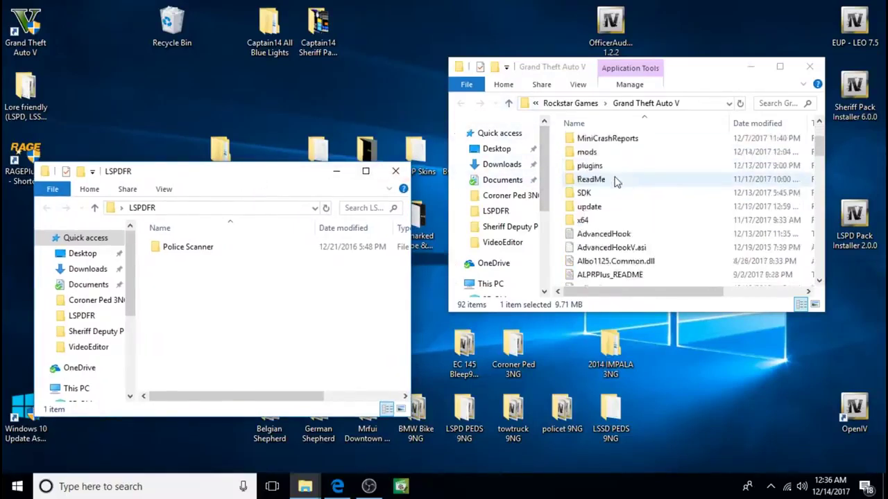
scroll(615, 177, "up", 1)
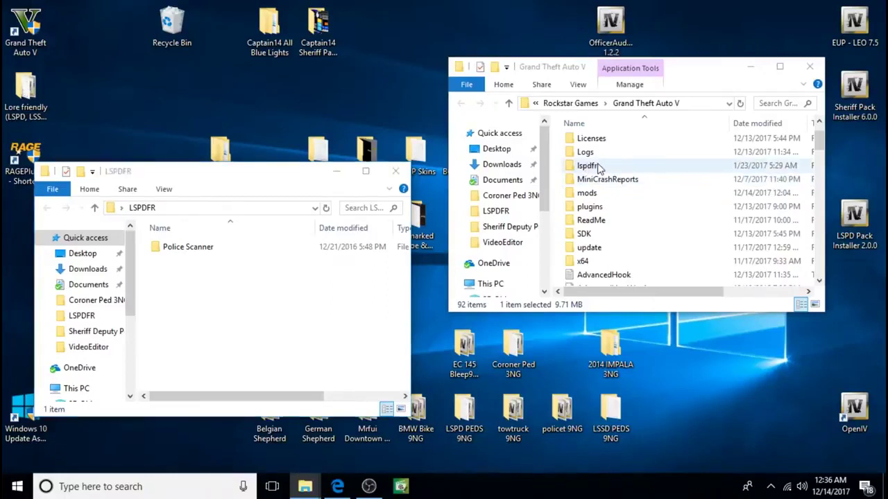
double_click(598, 167)
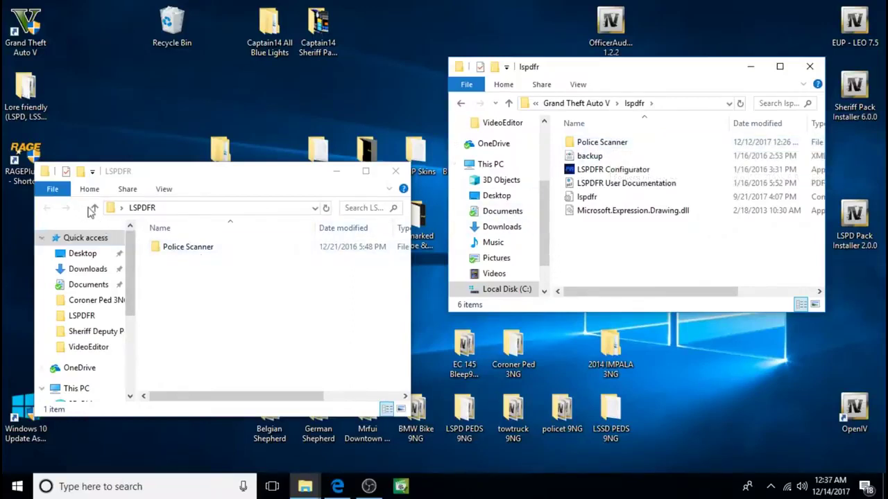
double_click(175, 251)
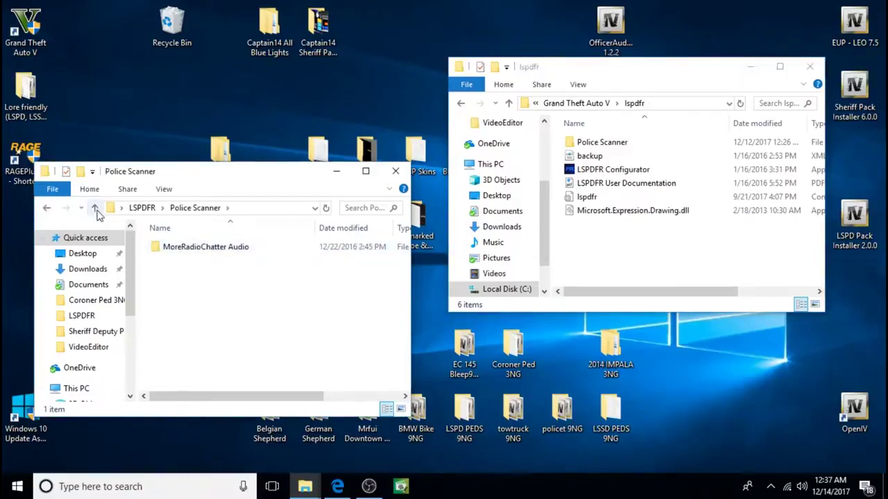
Step: Copy MoreRadioChatter Audio into the game's Police Scanner folder, replacing existing files, and close the source window
right_click(197, 249)
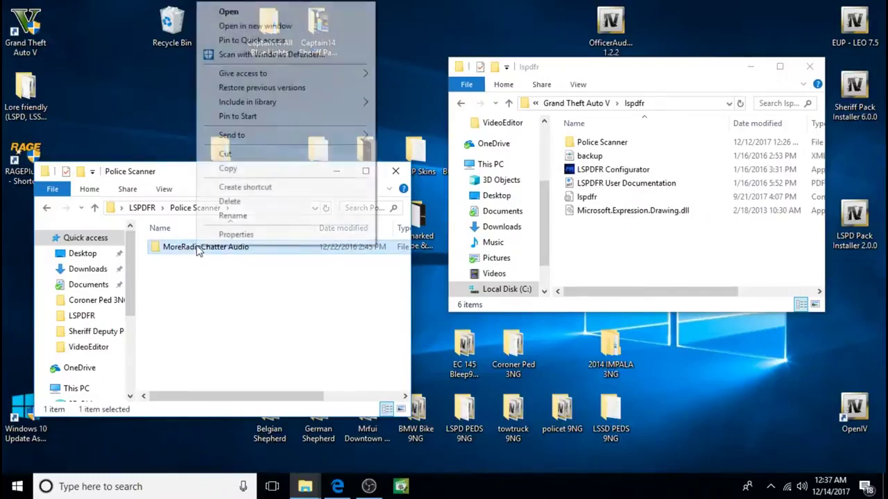
left_click(229, 169)
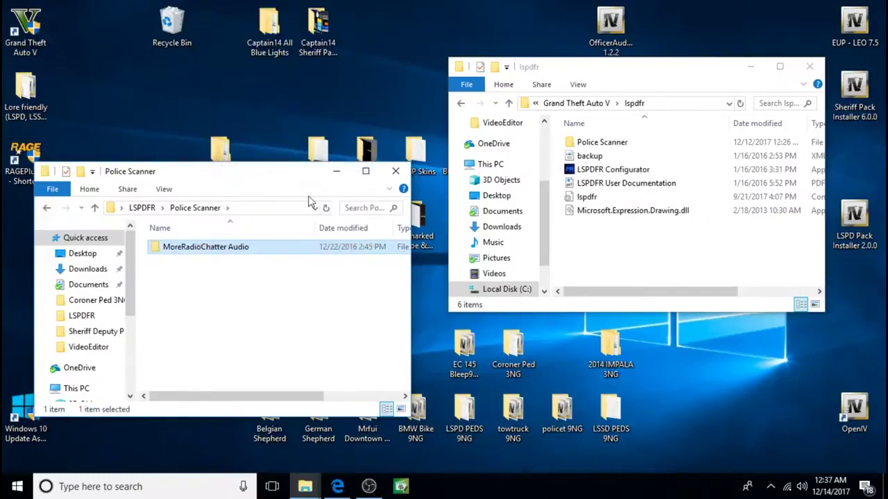
left_click(613, 145)
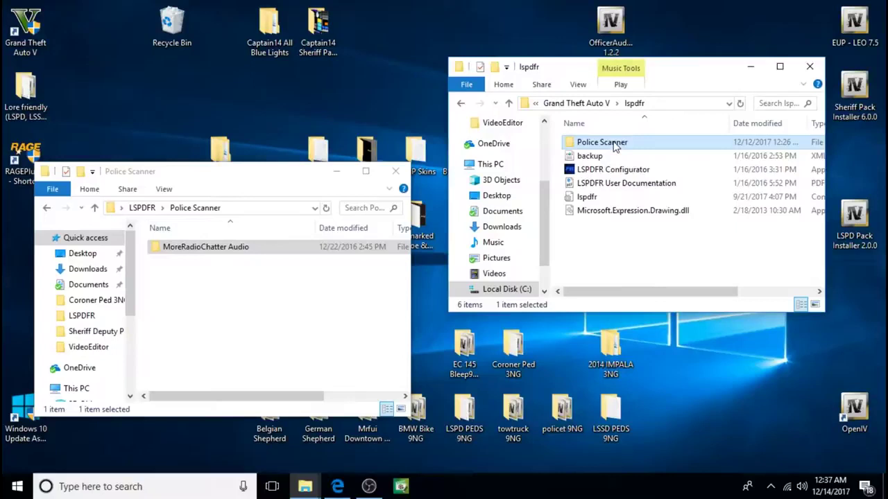
right_click(613, 144)
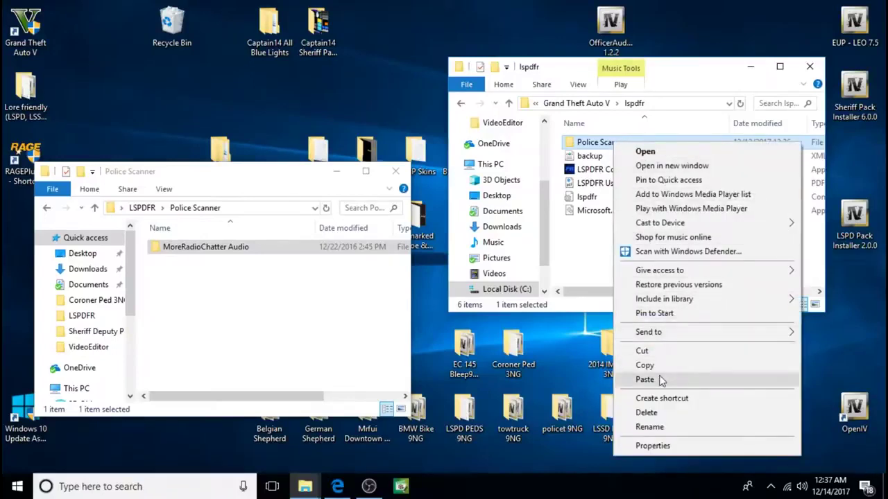
left_click(644, 380)
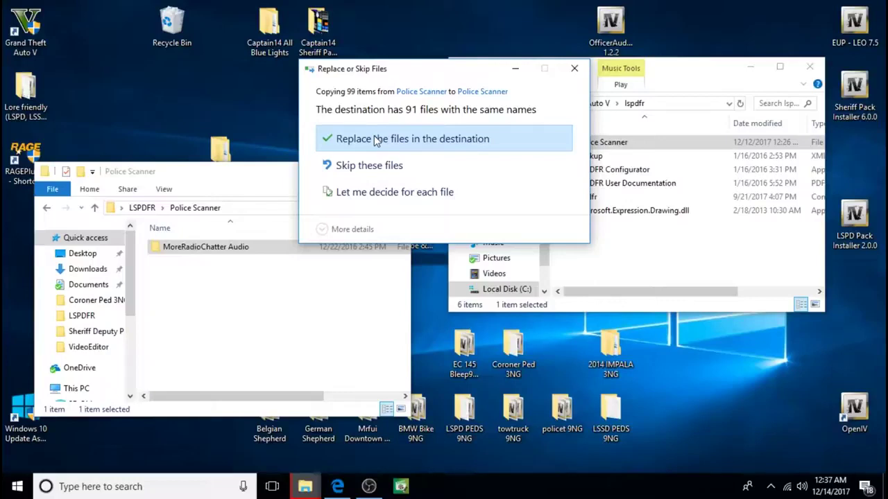
left_click(374, 139)
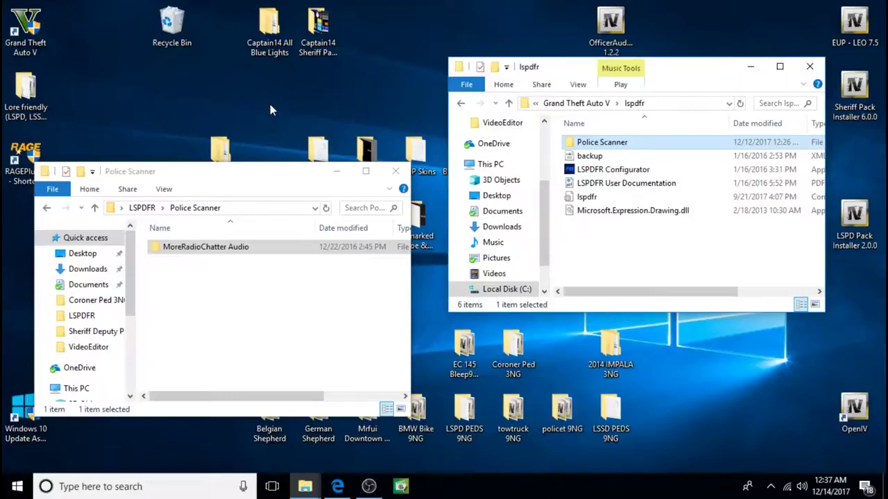
left_click(394, 171)
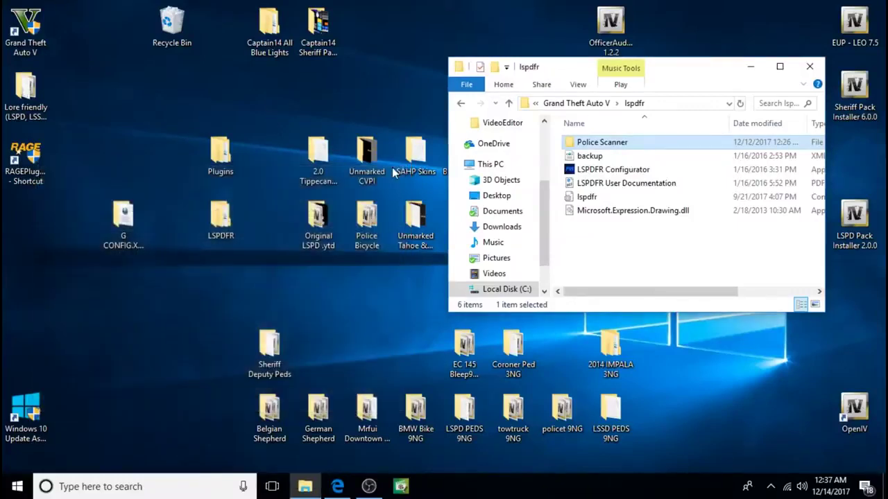
Step: Delete the desktop LSPDFR folder, then open the downloaded Plugins\LSPDFR folder beside the game's plugins folder
right_click(216, 220)
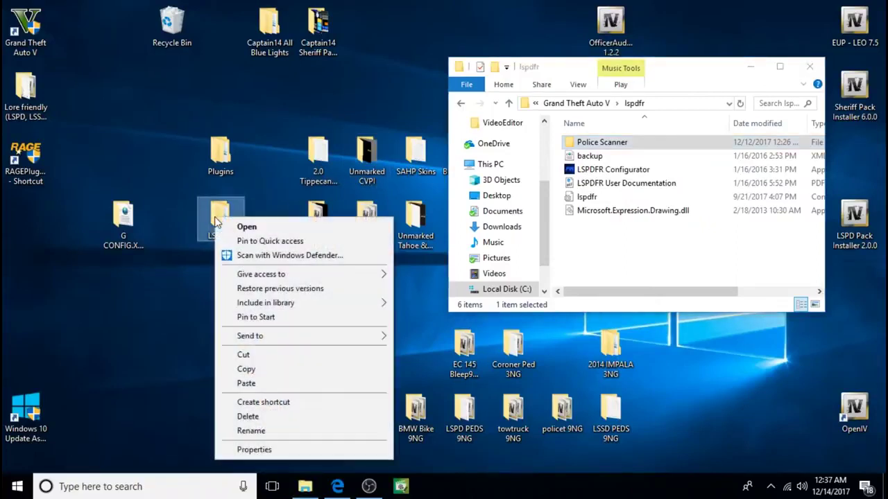
left_click(267, 417)
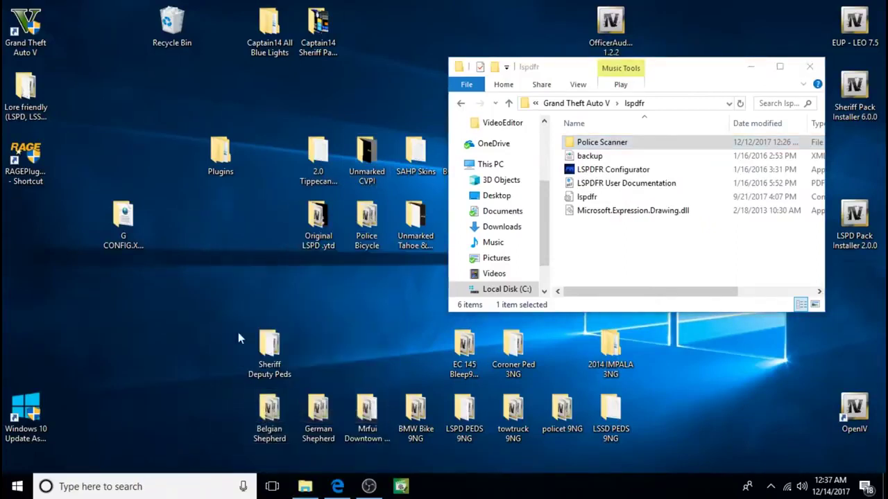
double_click(219, 161)
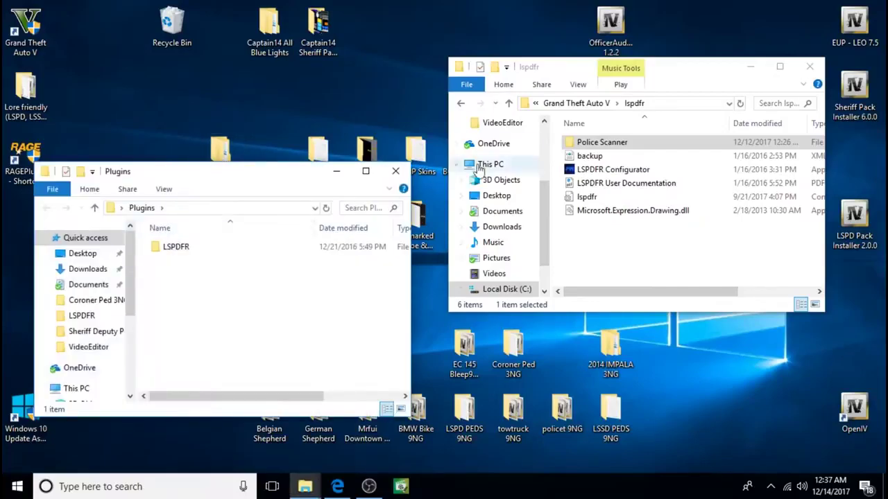
left_click(510, 103)
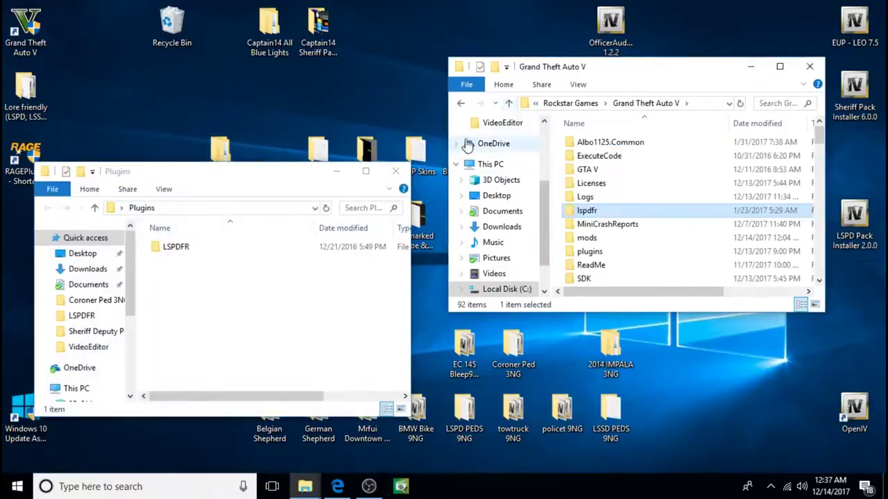
double_click(590, 251)
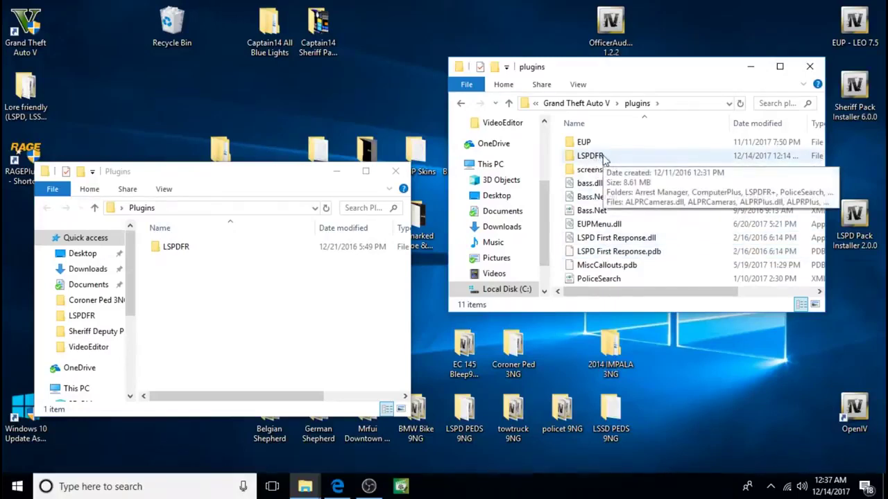
double_click(196, 248)
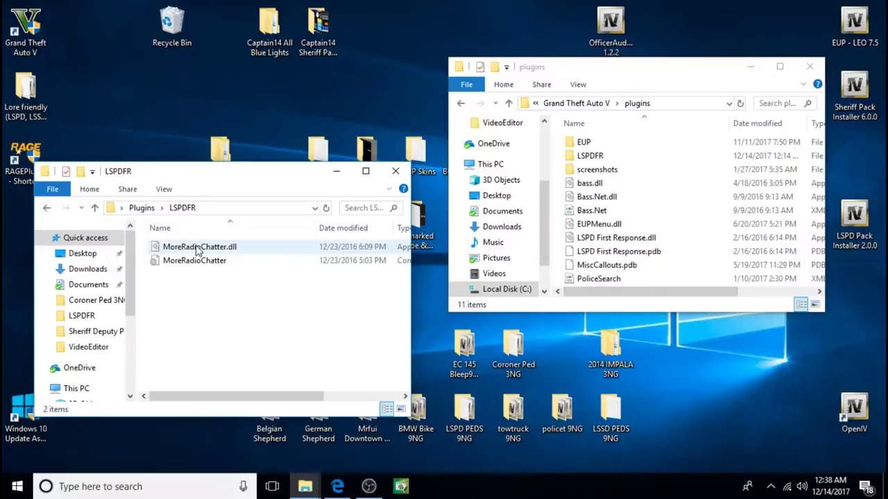
Step: Copy MoreRadioChatter.dll into the game's plugins\LSPDFR folder, replacing the existing copy
right_click(198, 249)
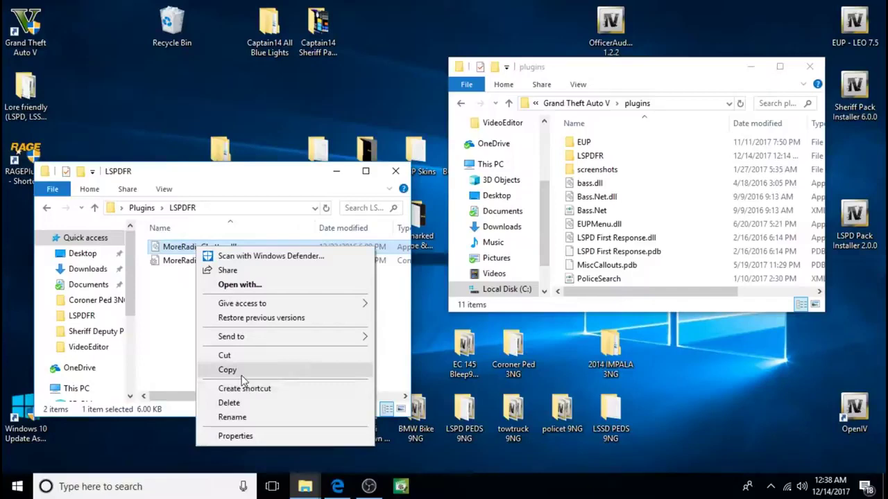
left_click(249, 371)
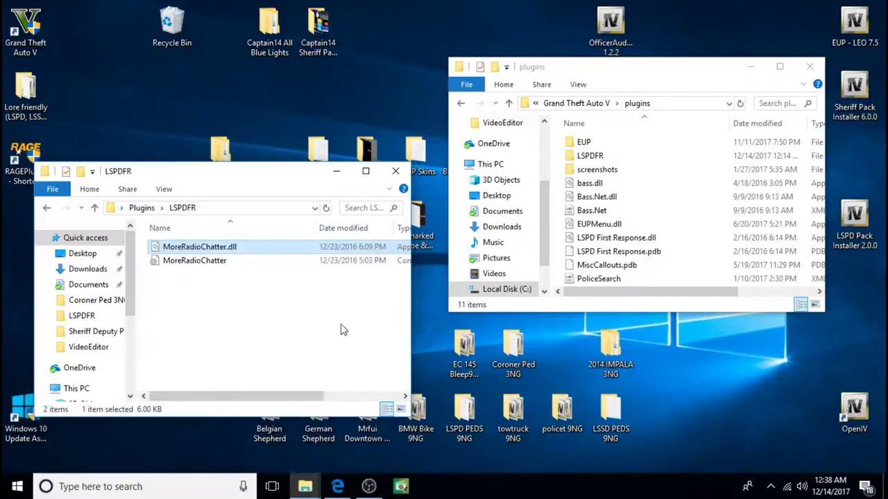
left_click(618, 159)
right_click(618, 158)
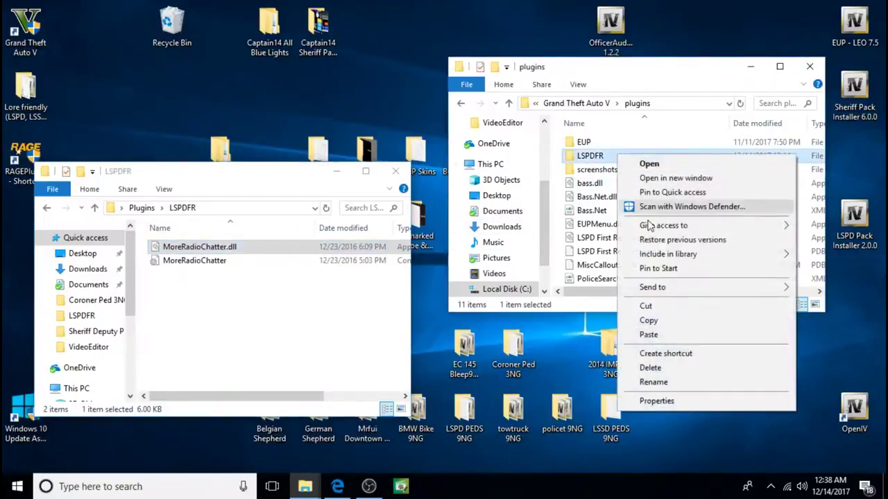
left_click(663, 335)
left_click(434, 149)
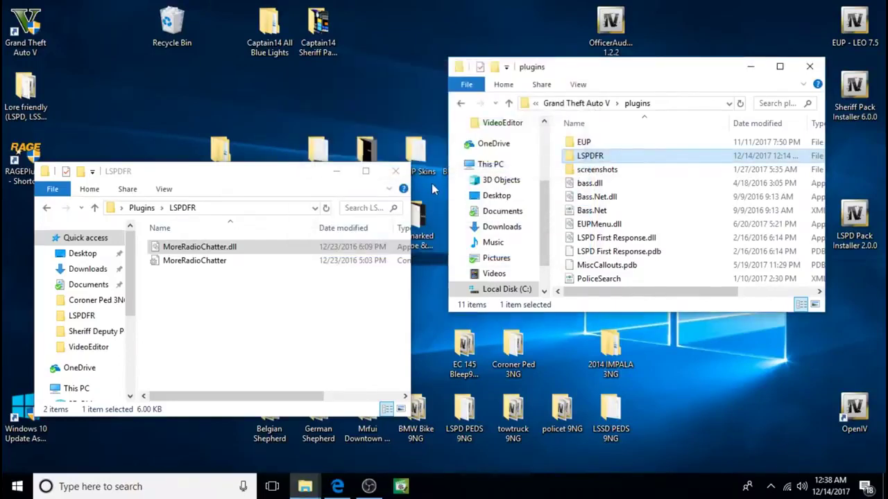
Step: Copy the MoreRadioChatter.ini settings file into the game's LSPDFR folder, replacing the existing one
left_click(242, 264)
right_click(246, 265)
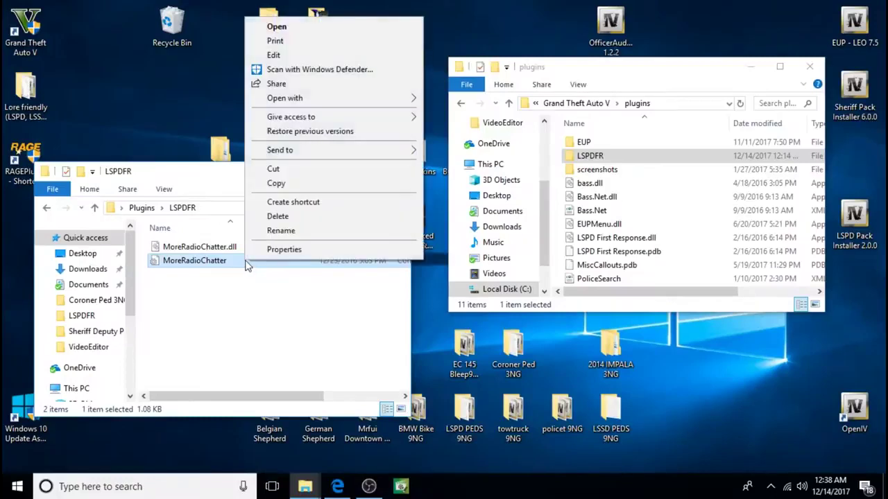
left_click(299, 184)
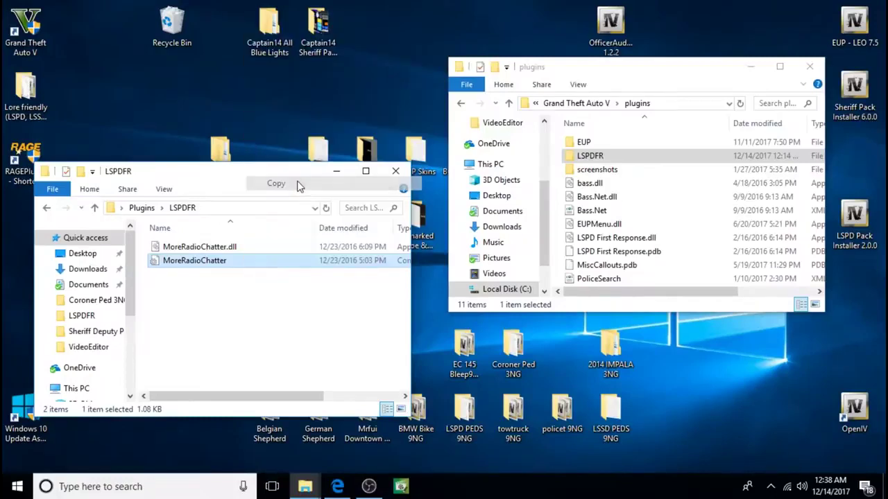
left_click(597, 157)
right_click(600, 157)
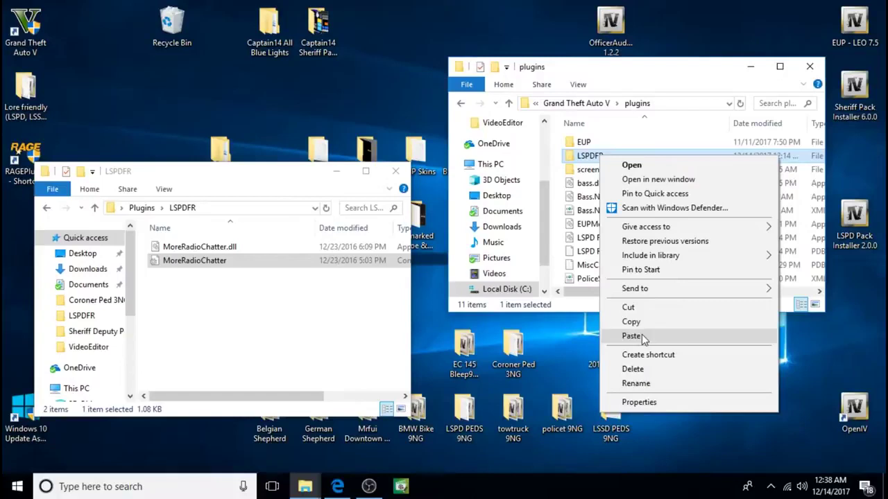
left_click(642, 336)
left_click(464, 153)
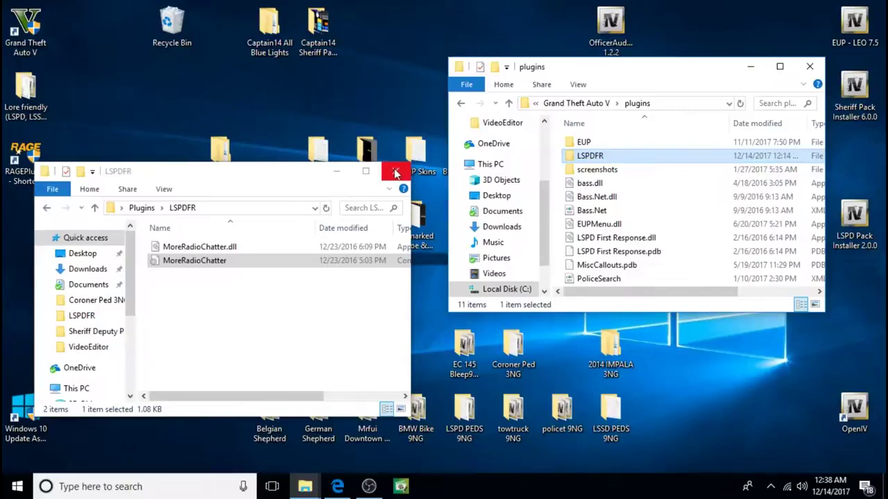
Step: Close the downloaded LSPDFR window, delete the desktop Plugins folder, and close the plugins window
left_click(395, 173)
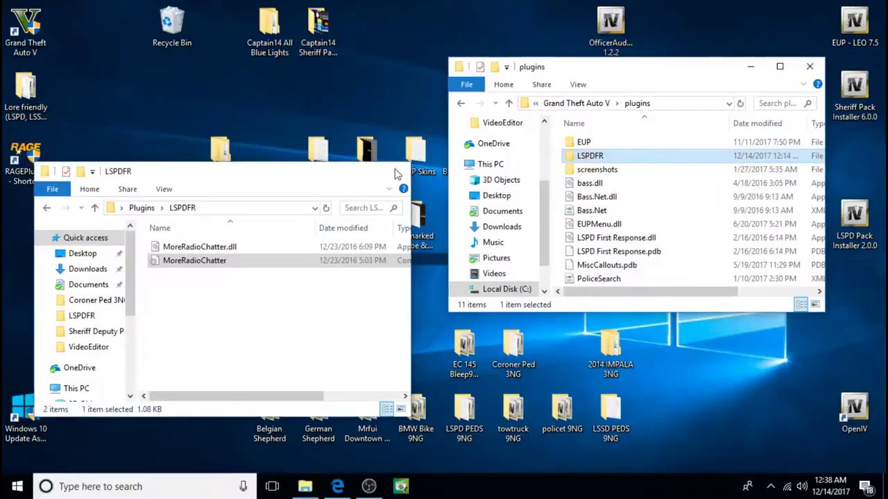
right_click(223, 156)
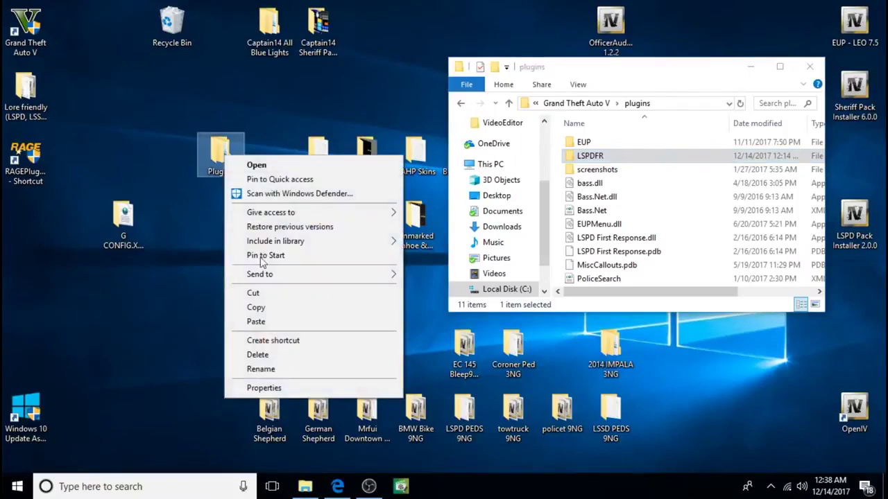
left_click(268, 354)
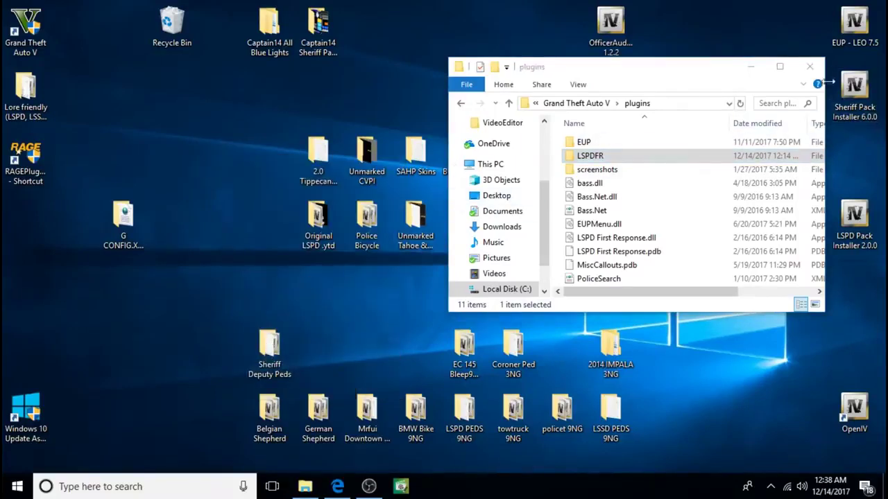
left_click(810, 66)
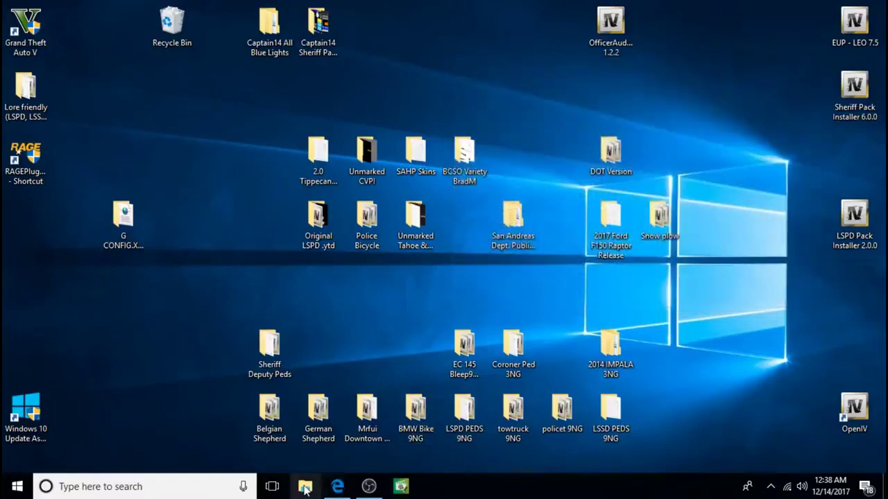
Step: In a maximized File Explorer window, open the B.D.A. 2.1 Standard Dispatcher (1) archive from Downloads
left_click(305, 486)
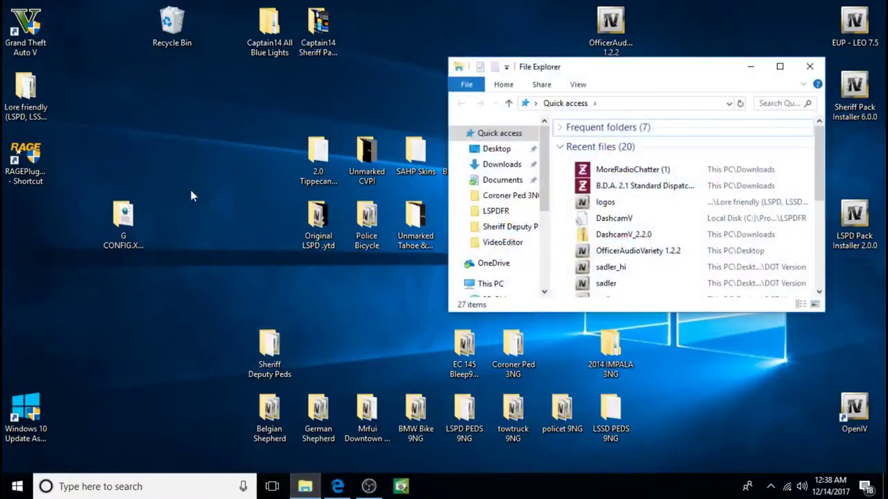
left_click(780, 66)
left_click(55, 103)
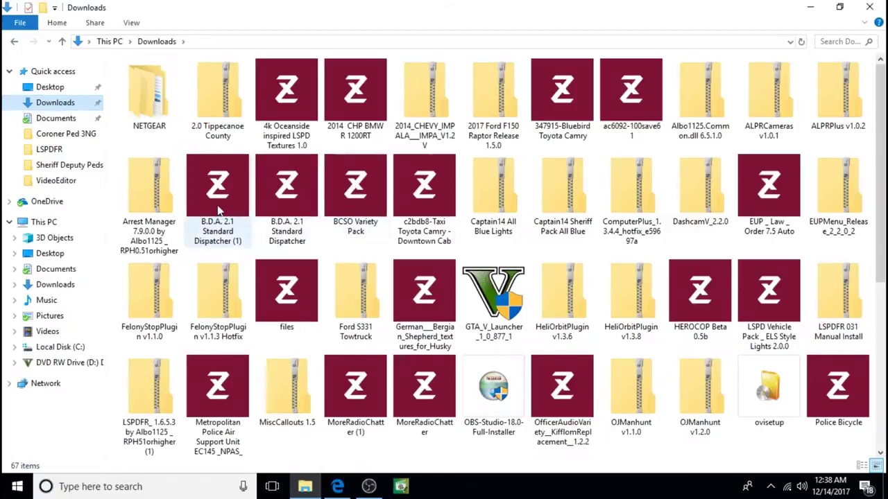
double_click(215, 186)
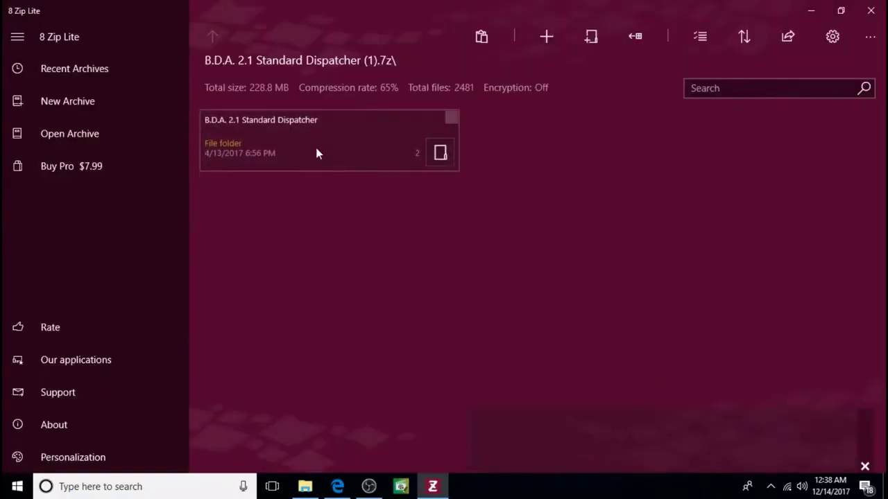
Step: Extract the B.D.A. 2.1 Standard Dispatcher folder from the archive's top level to the Desktop
double_click(316, 149)
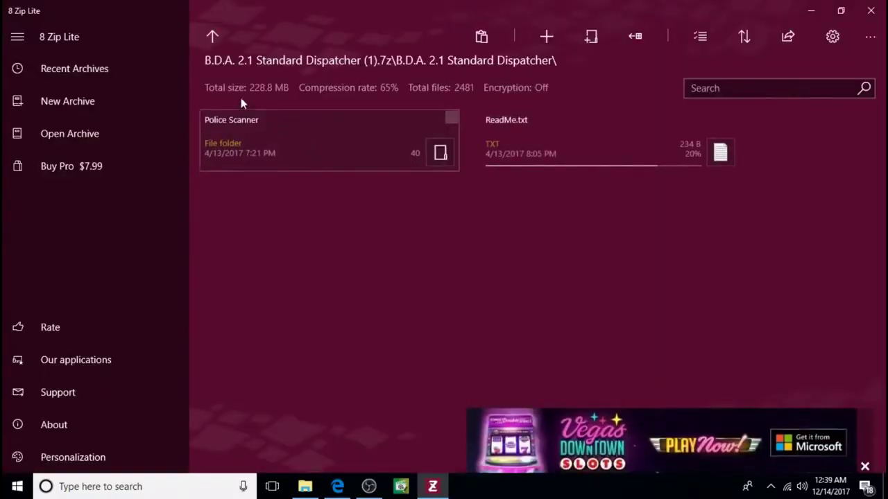
left_click(212, 38)
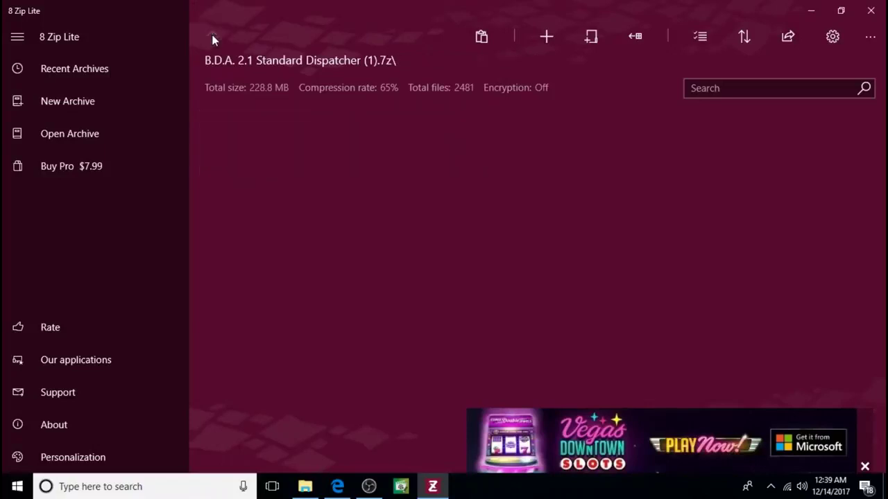
right_click(268, 143)
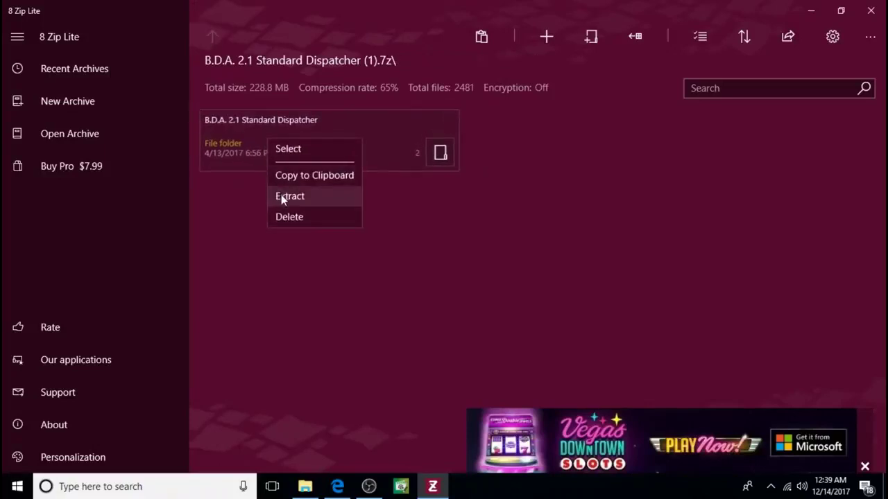
left_click(284, 197)
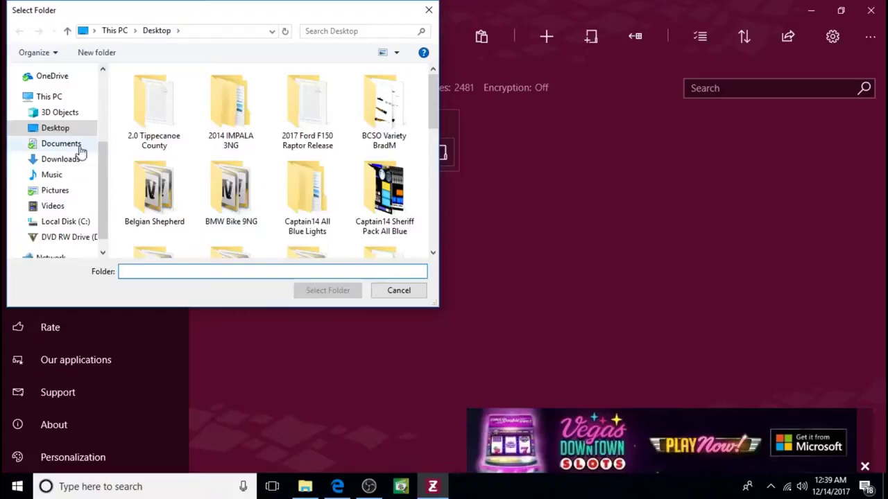
left_click(55, 129)
left_click(316, 290)
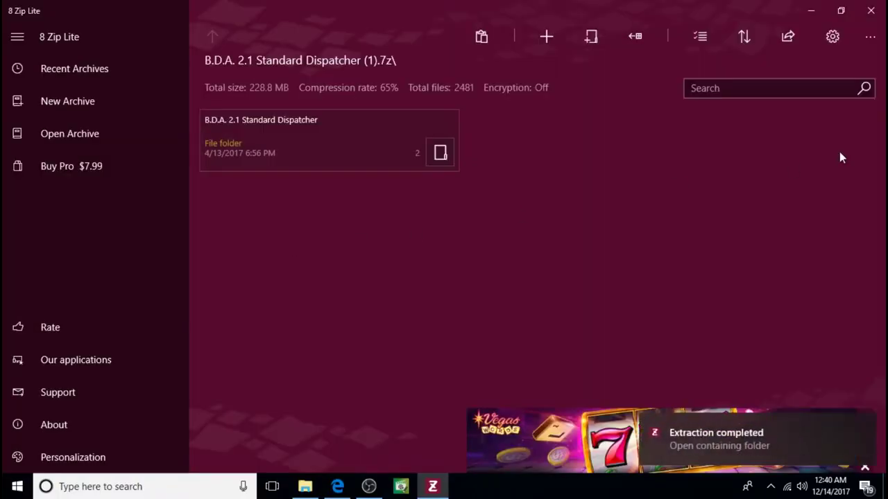
Step: Close the archive app, move the extracted B.D.A. 2.1 Standard Dispatcher folder, and open it in a restored window
left_click(871, 10)
left_click_drag(25, 218, 162, 184)
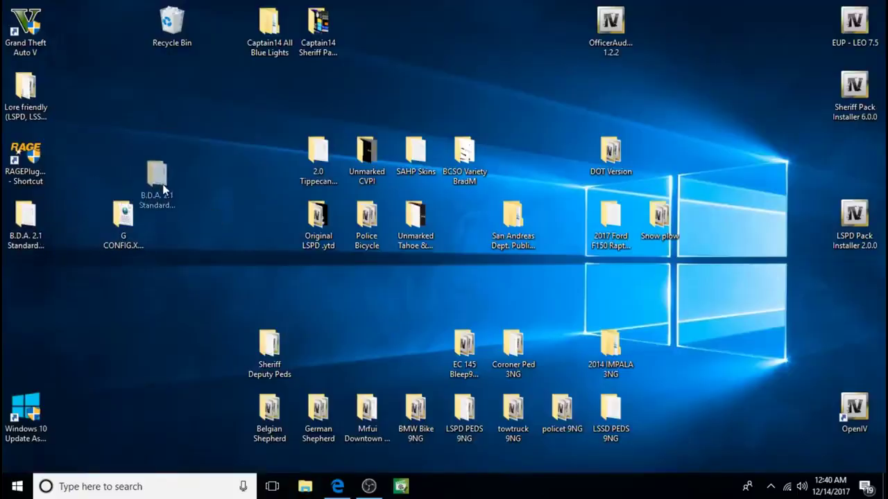
left_click_drag(237, 147, 237, 148)
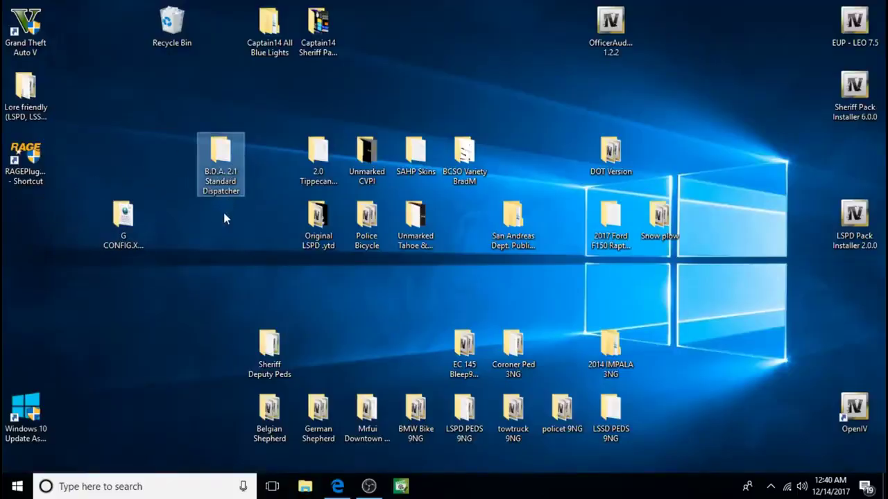
double_click(223, 173)
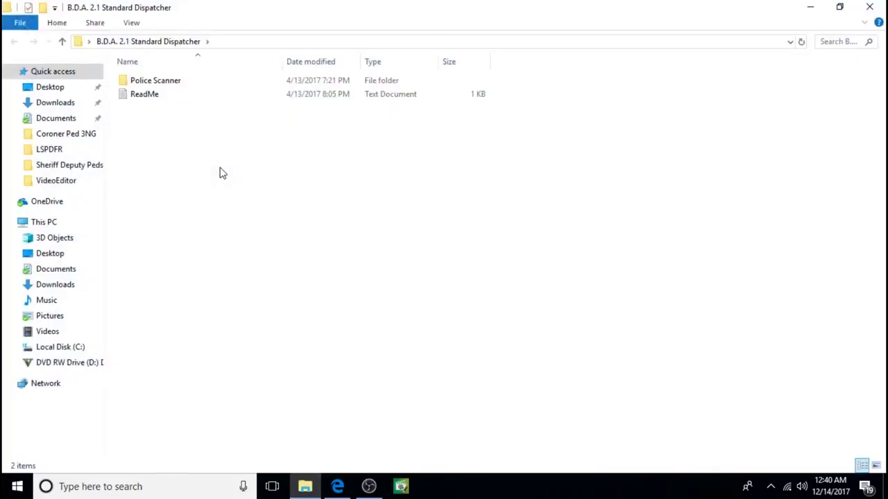
left_click(839, 8)
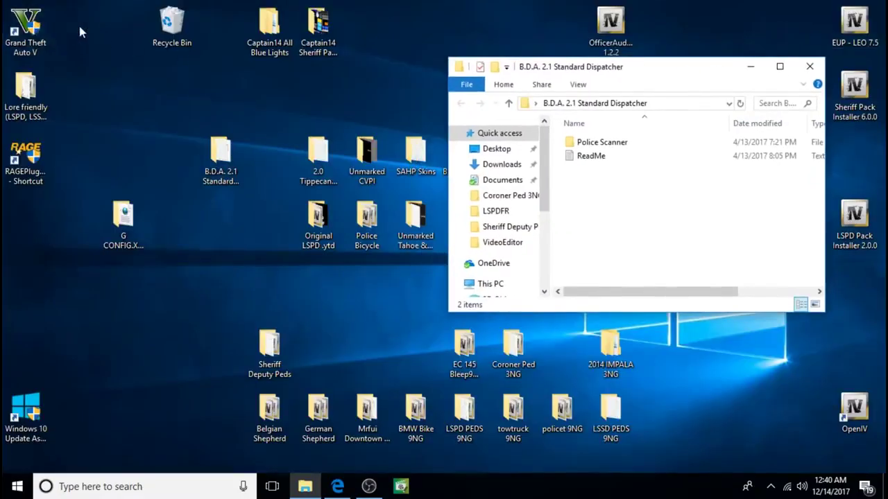
Step: Open the Grand Theft Auto V install folder from its shortcut and place its window on the left
right_click(25, 24)
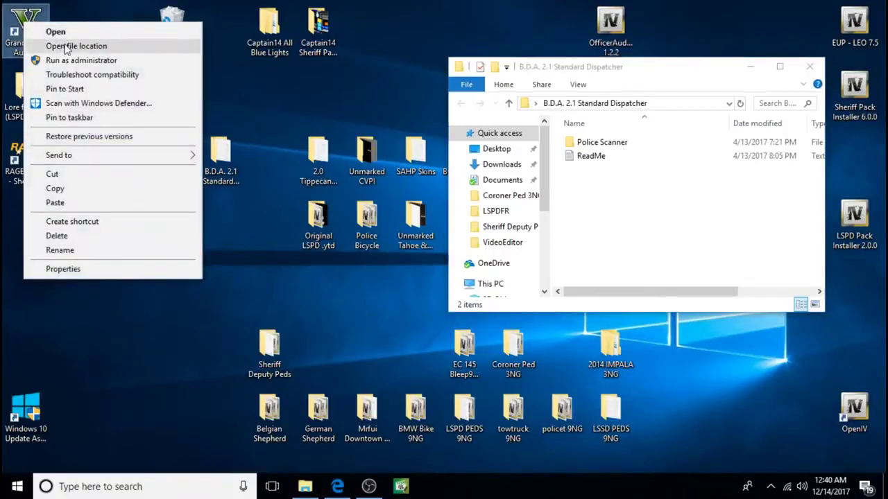
left_click(64, 47)
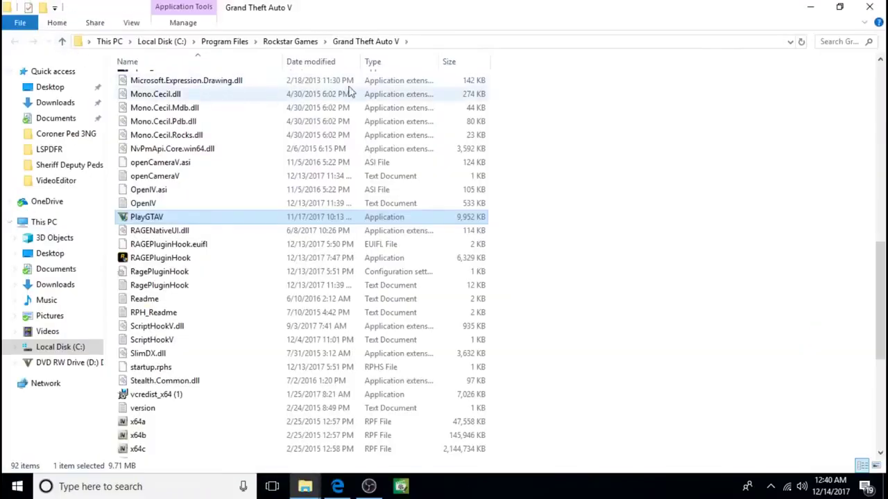
left_click(848, 10)
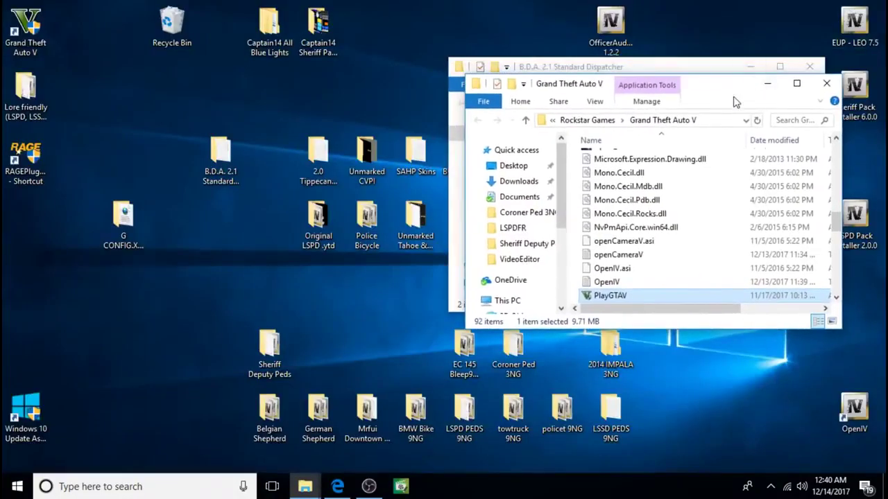
left_click_drag(730, 89, 306, 60)
scroll(238, 154, "up", 15)
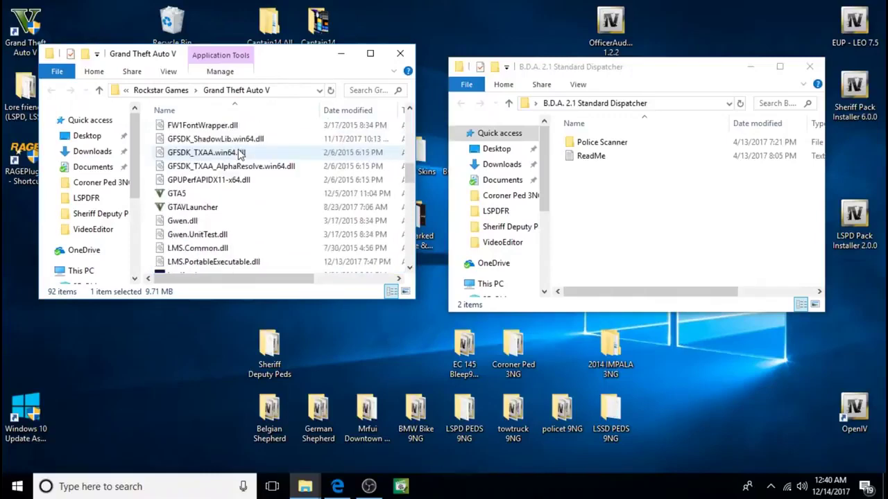
scroll(238, 153, "up", 3)
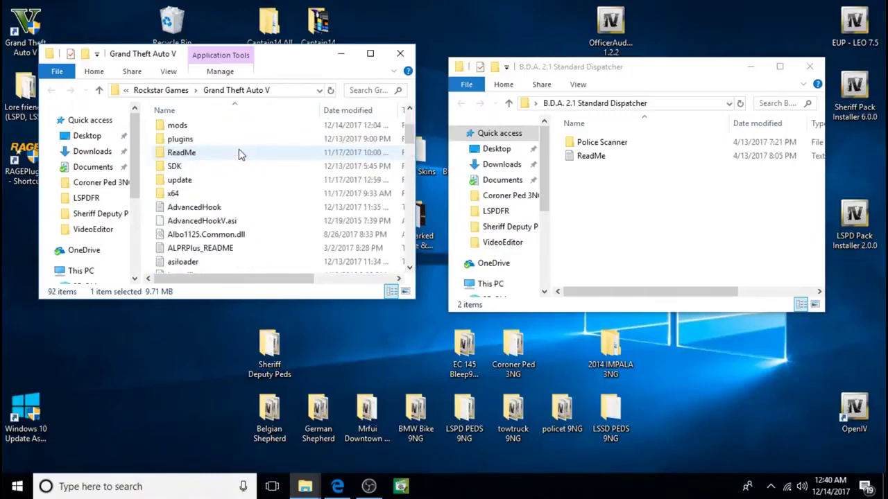
Step: Open the game's lspdfr folder and the dispatcher's Police Scanner folder, browsing its 40 audio folders
scroll(204, 149, "up", 3)
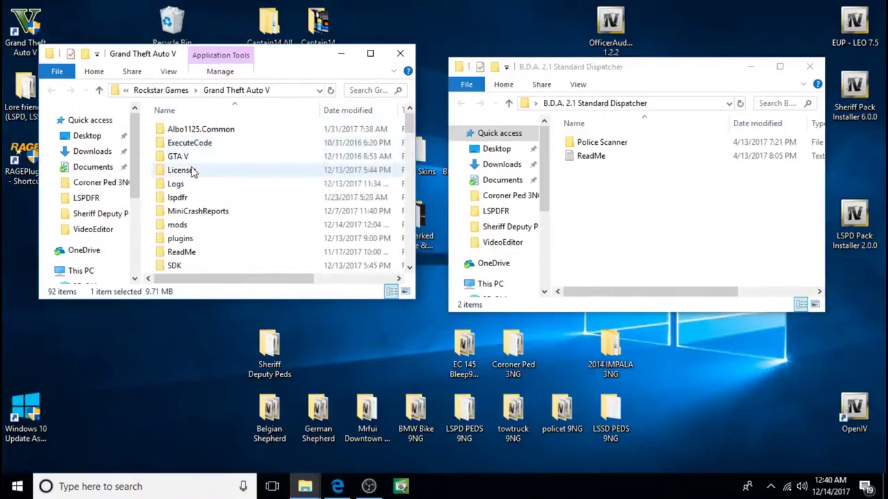
double_click(177, 197)
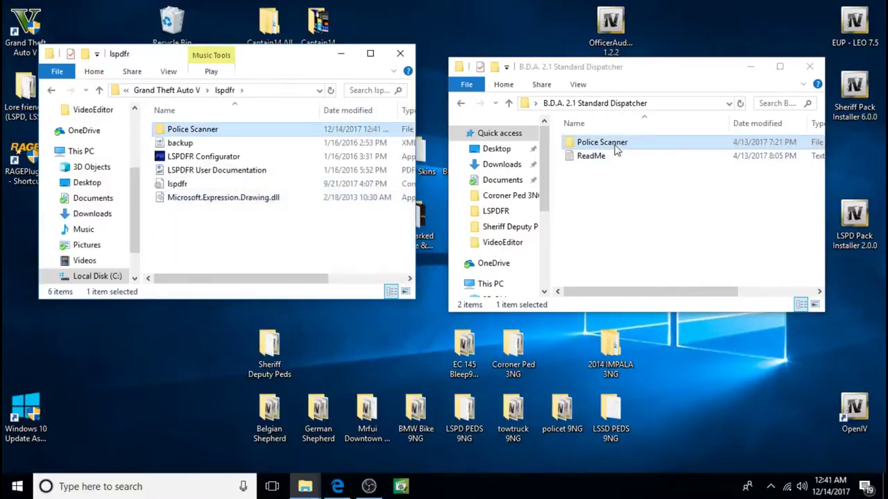
double_click(618, 143)
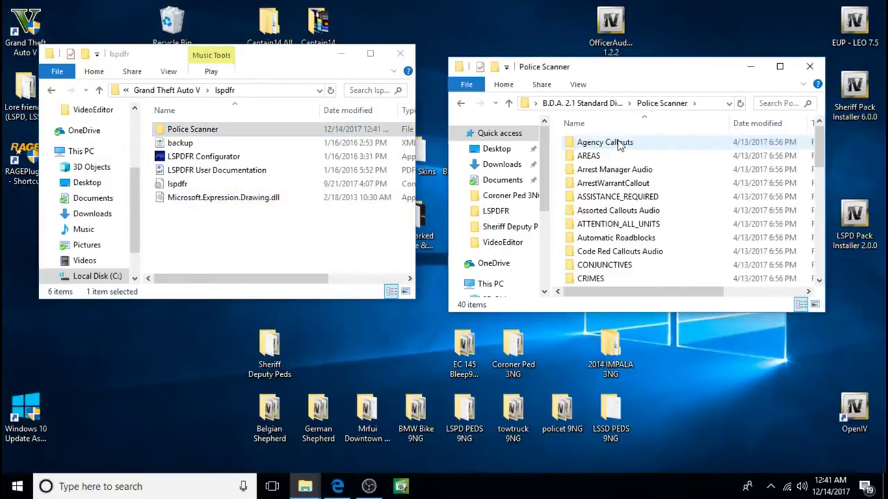
scroll(619, 144, "down", 9)
scroll(619, 143, "down", 2)
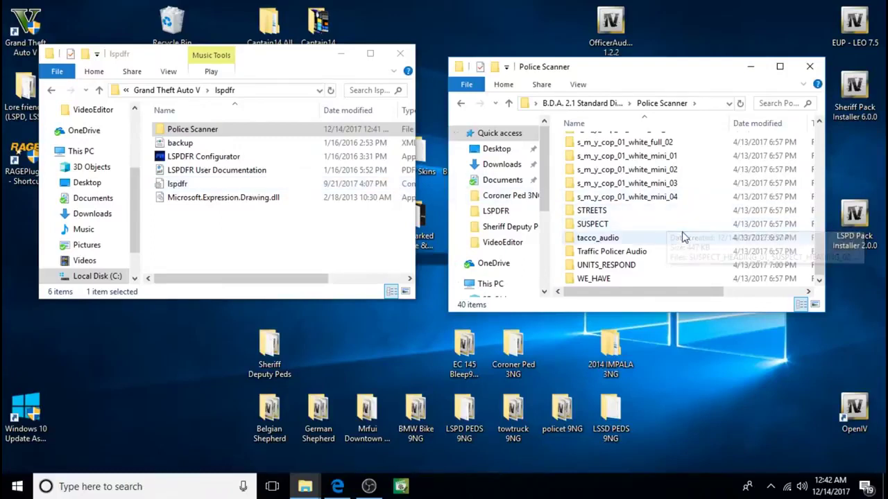
scroll(683, 236, "up", 1)
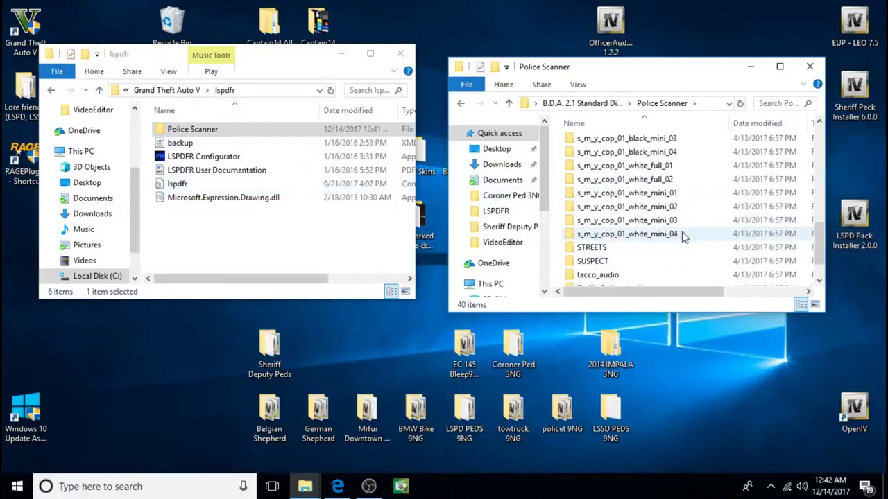
scroll(683, 237, "up", 8)
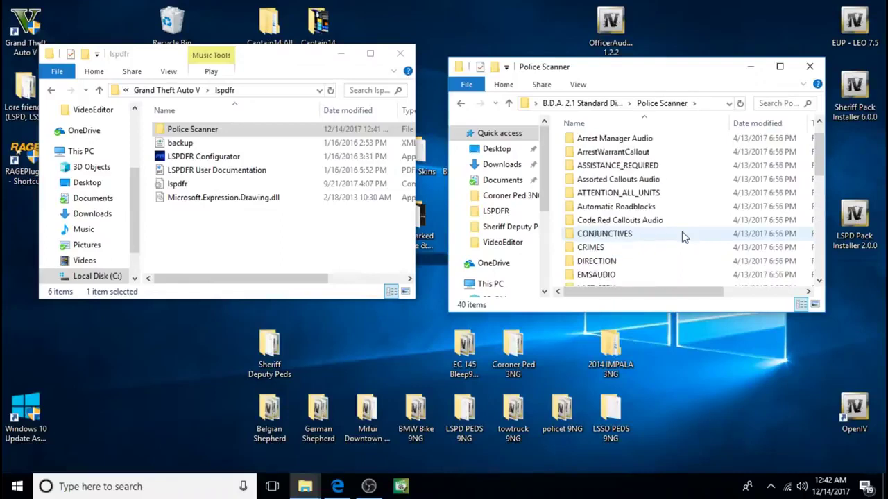
scroll(683, 236, "up", 1)
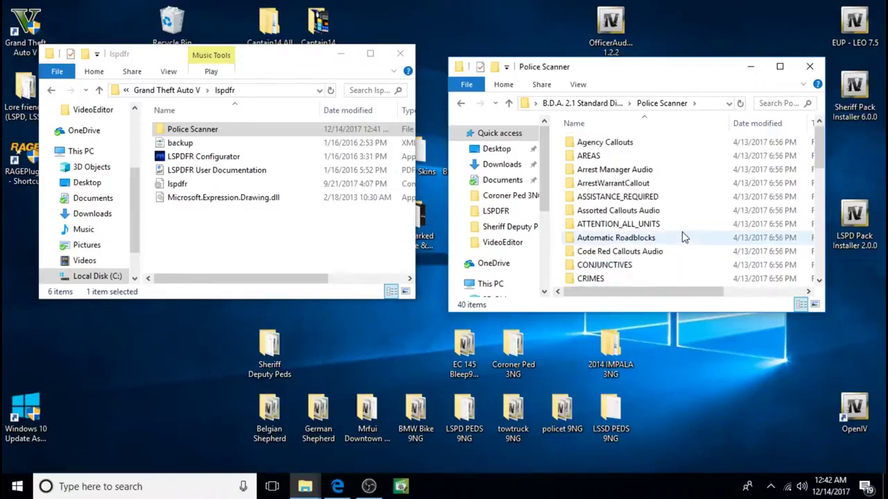
Step: Copy Agency Callouts and AREAS into lspdfr's Police Scanner, replacing existing files
left_click(596, 144)
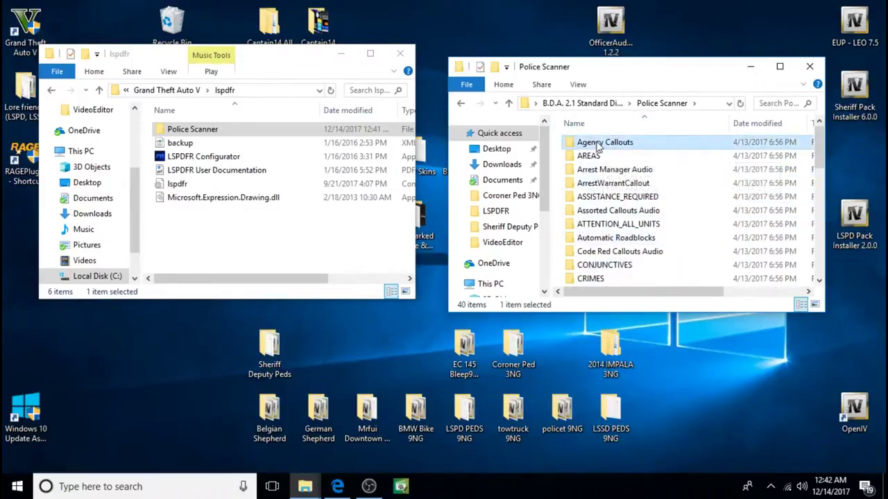
right_click(598, 146)
left_click(639, 308)
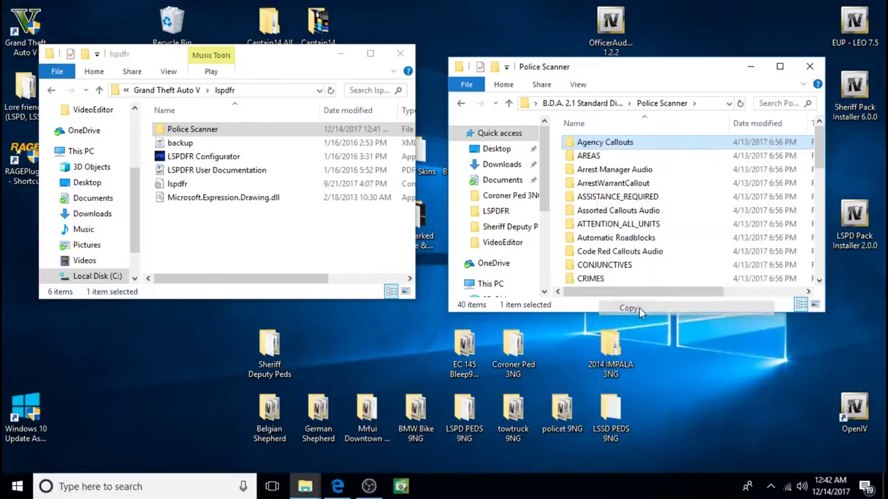
right_click(218, 129)
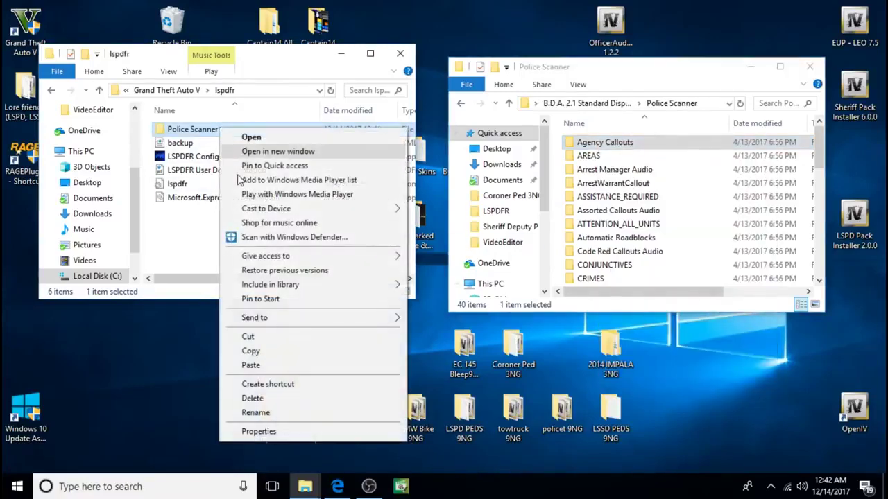
left_click(269, 365)
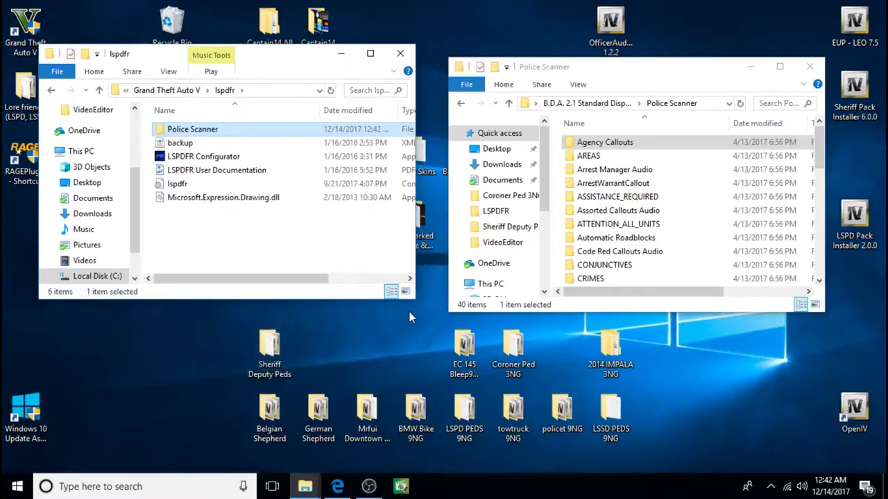
right_click(606, 157)
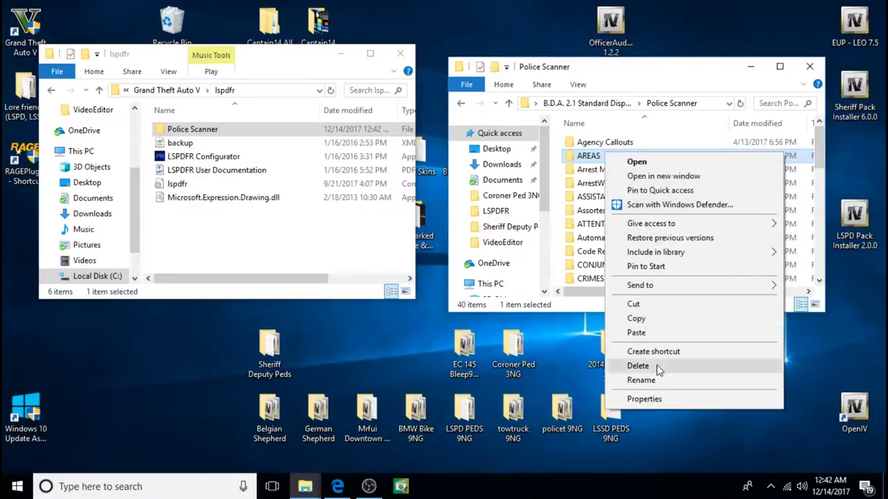
left_click(657, 319)
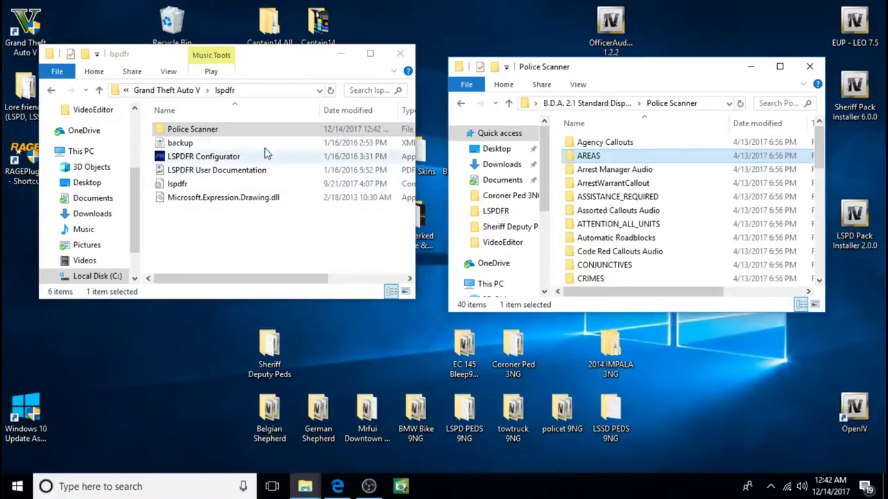
right_click(238, 129)
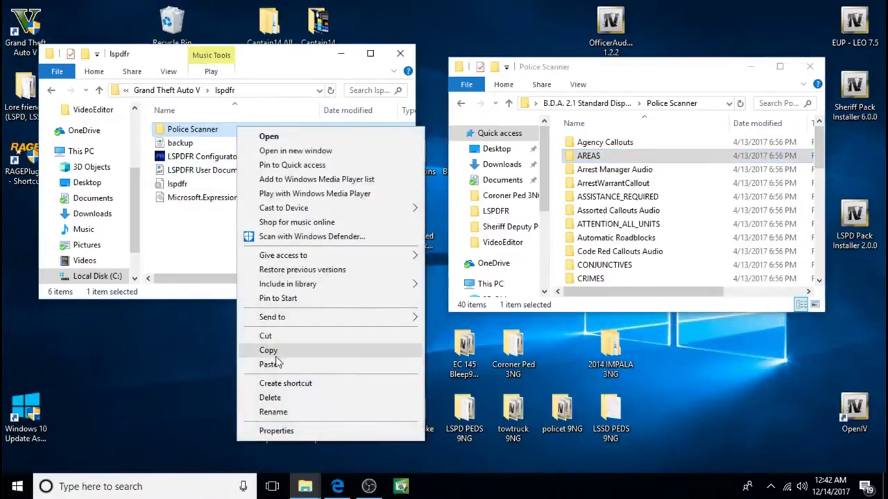
left_click(274, 364)
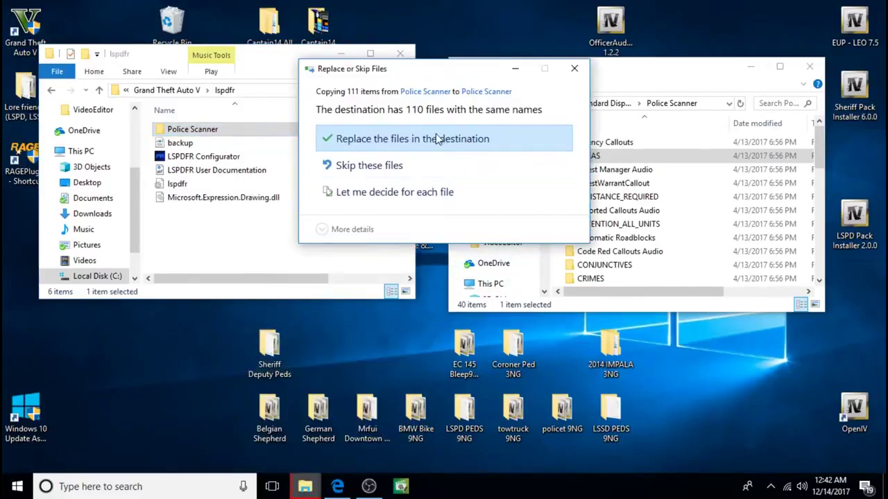
left_click(435, 137)
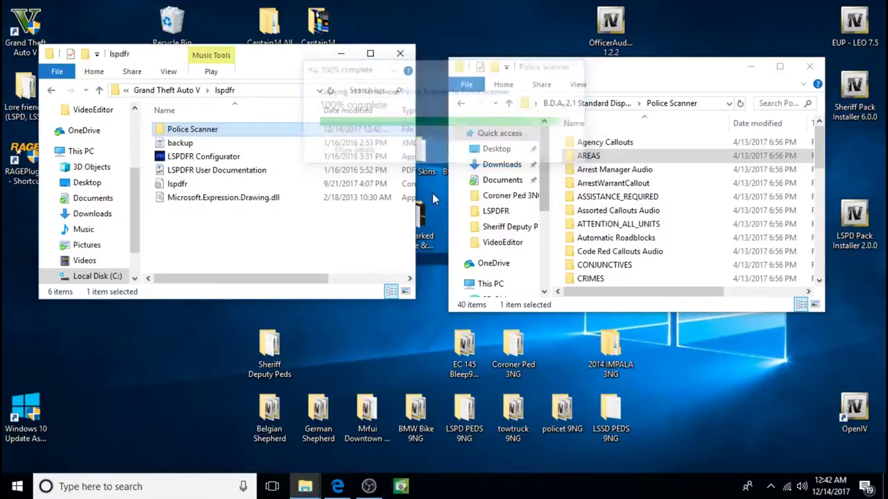
Step: Copy Arrest Manager Audio and ArrestWarrantCallout into lspdfr's Police Scanner, replacing existing files
right_click(604, 171)
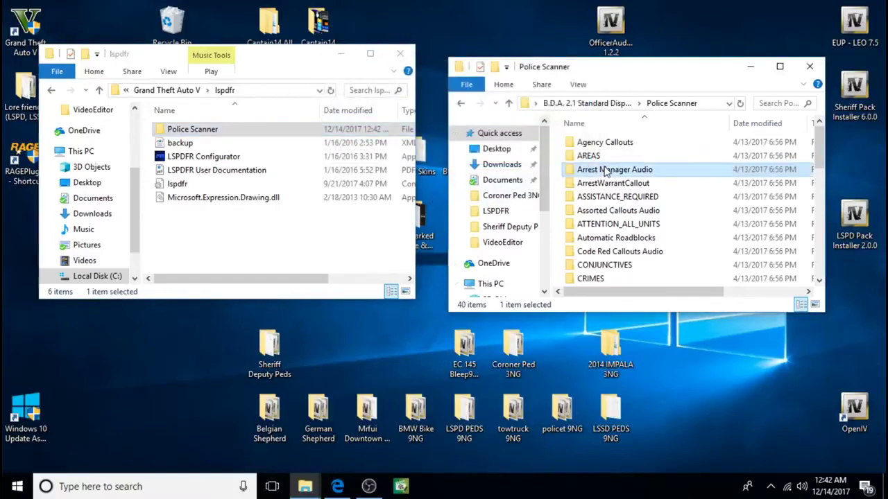
left_click(645, 335)
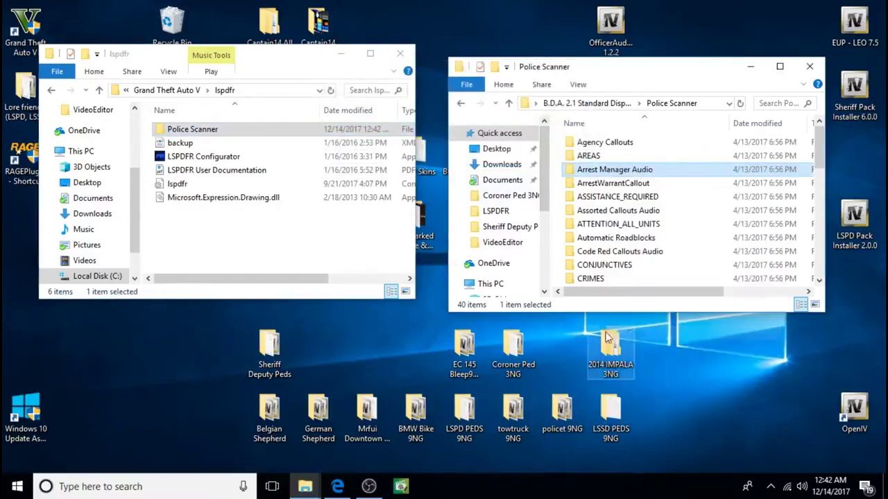
right_click(236, 132)
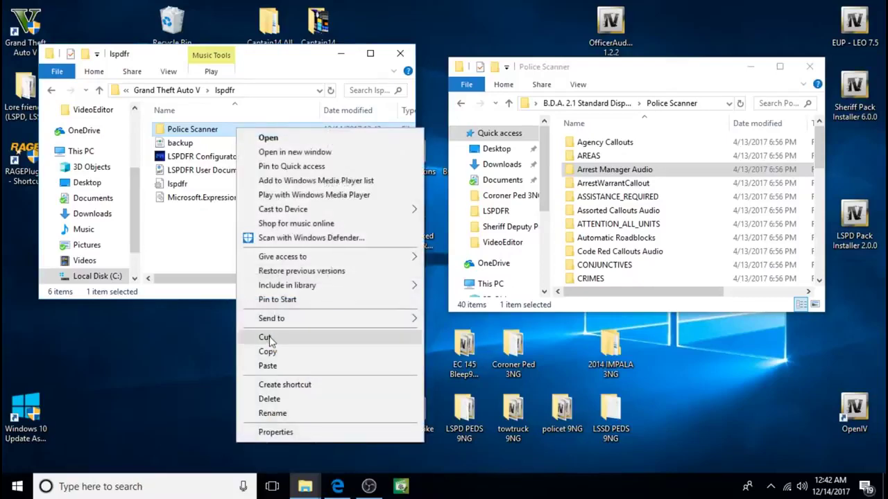
left_click(279, 367)
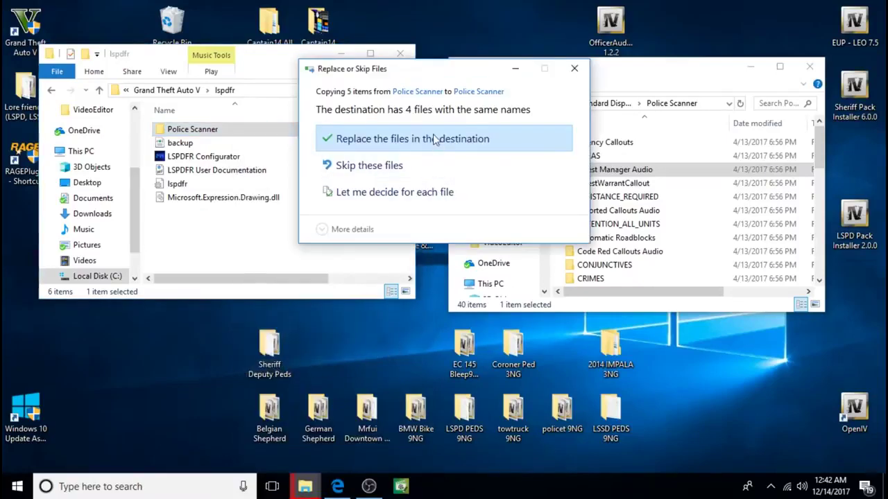
left_click(429, 138)
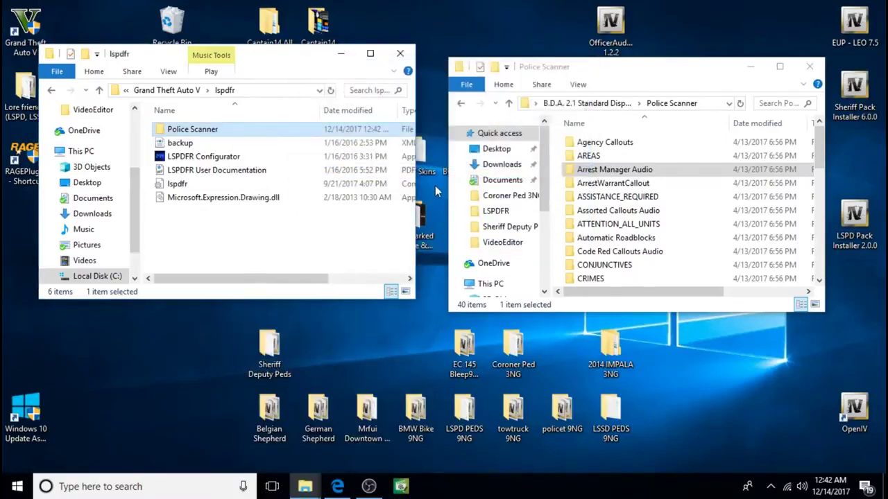
left_click(606, 186)
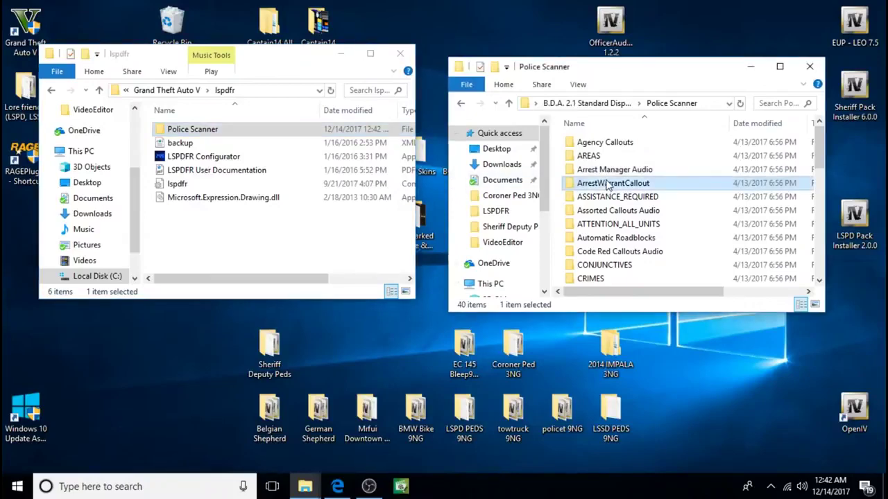
right_click(607, 186)
left_click(638, 346)
right_click(228, 133)
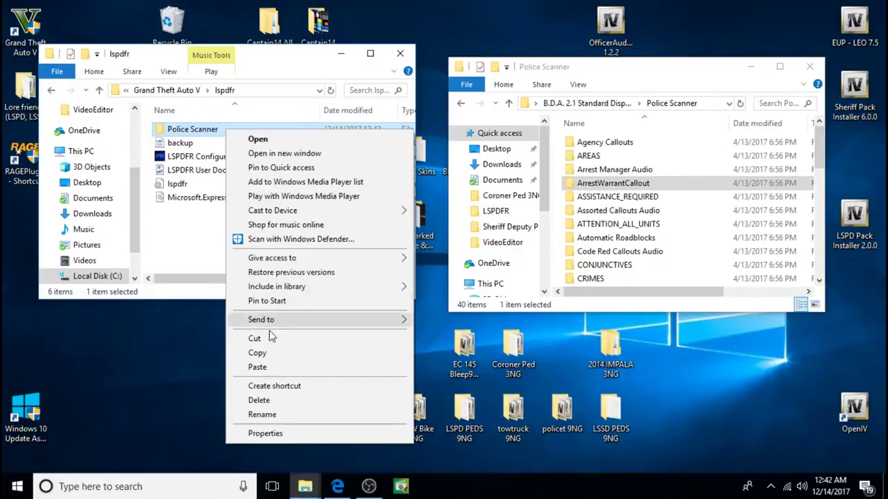
left_click(257, 367)
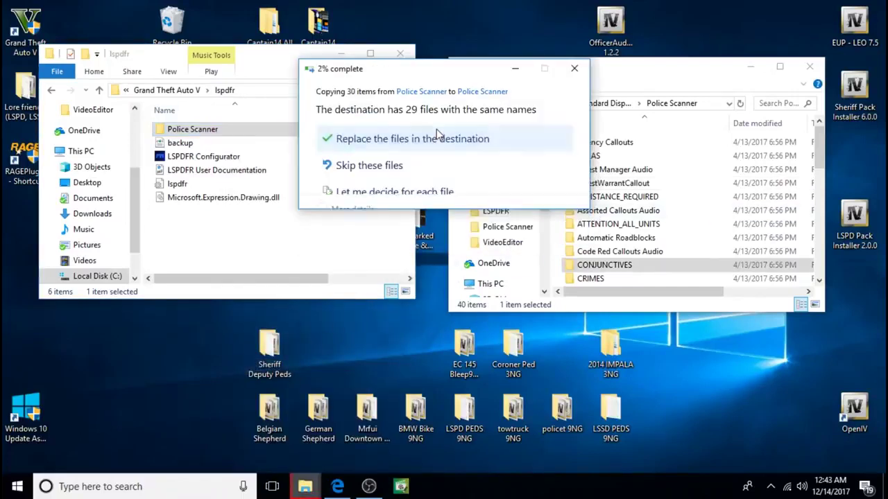
left_click(436, 138)
Step: Close the B.D.A. Police Scanner and lspdfr File Explorer windows
scroll(639, 243, "down", 3)
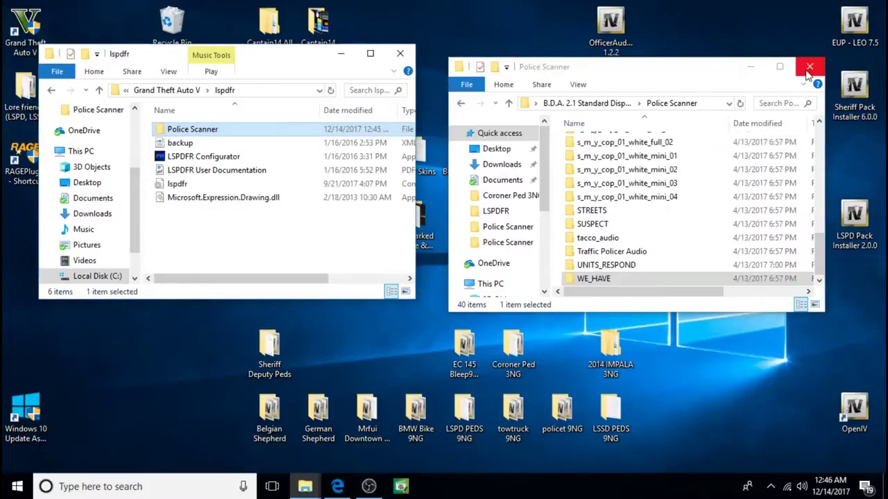
left_click(810, 66)
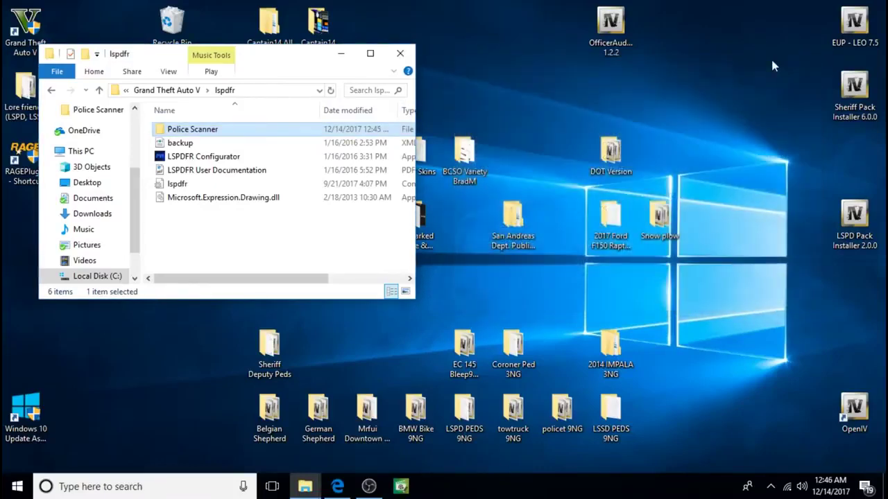
left_click(401, 53)
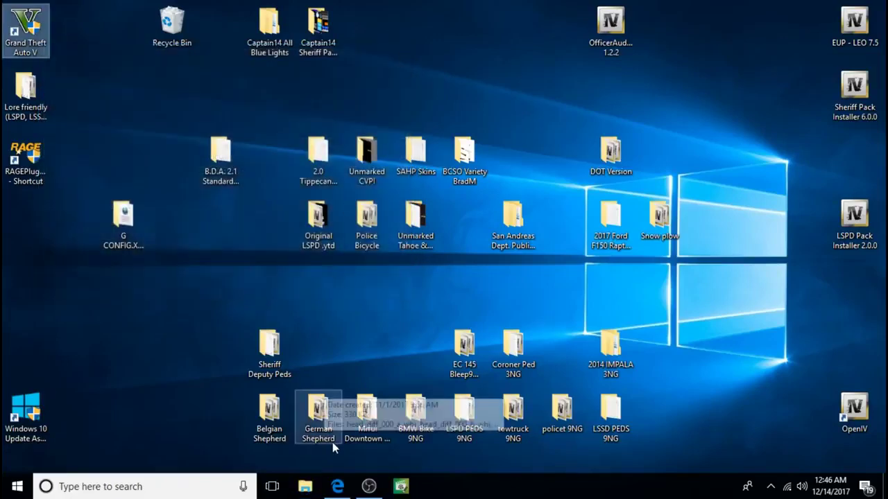
Step: Return to the browser and scroll through the BetterDispatchAudio 2.1 mod description
left_click(337, 487)
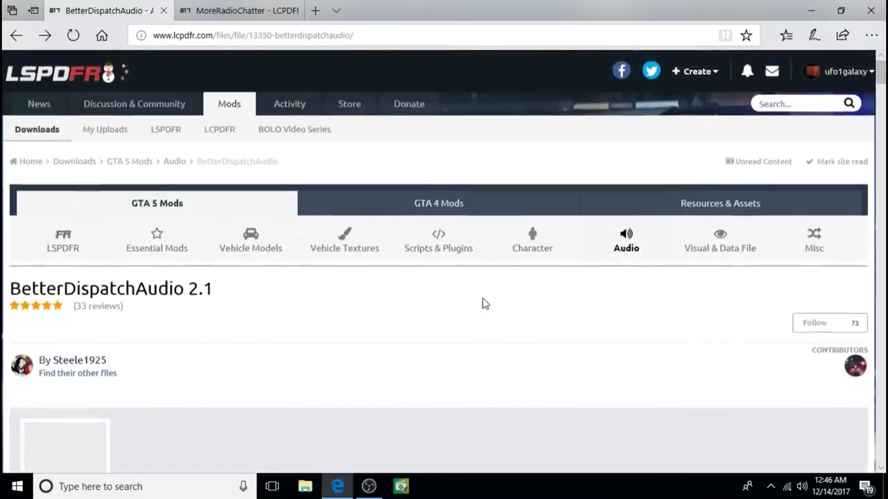
scroll(482, 303, "down", 10)
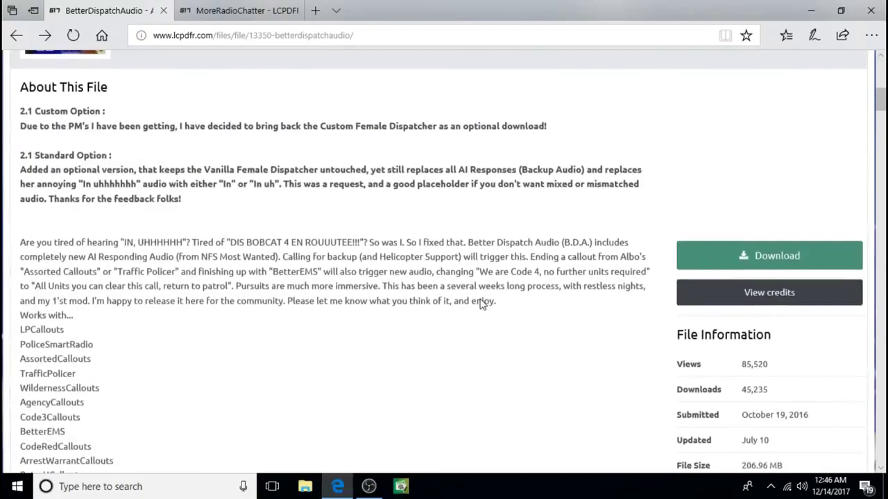
scroll(484, 295, "up", 5)
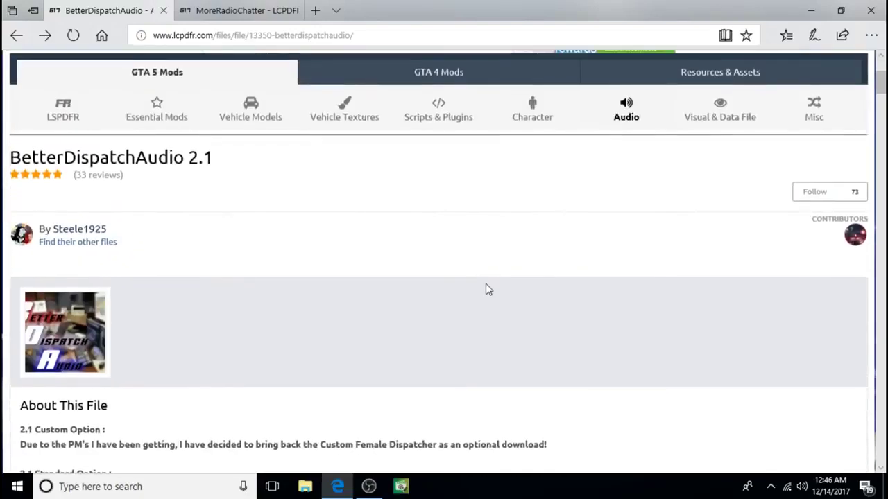
scroll(485, 284, "up", 3)
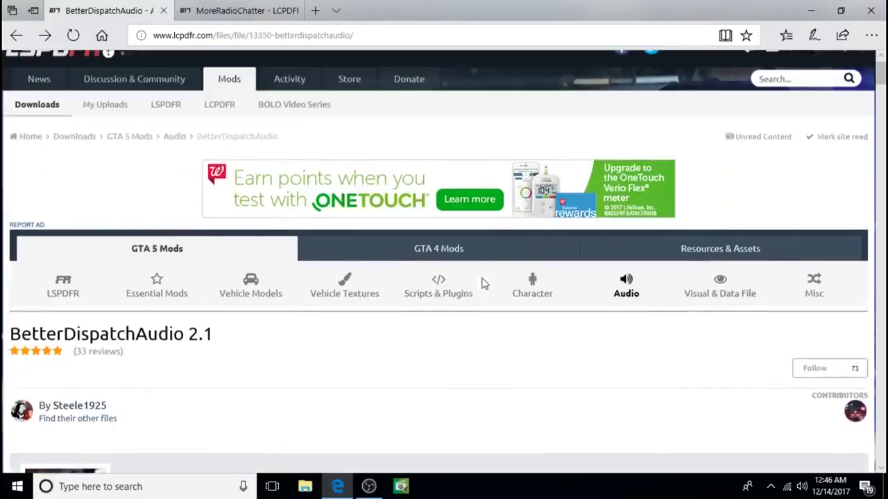
scroll(483, 284, "up", 1)
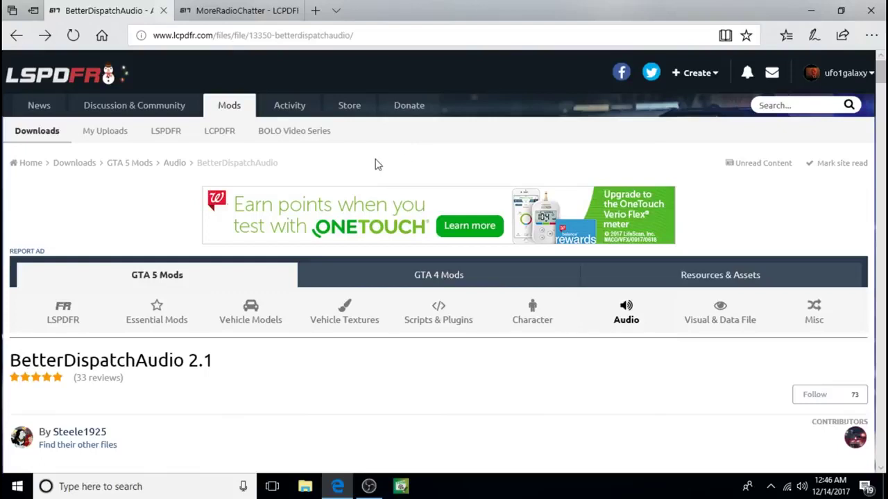
scroll(375, 162, "down", 3)
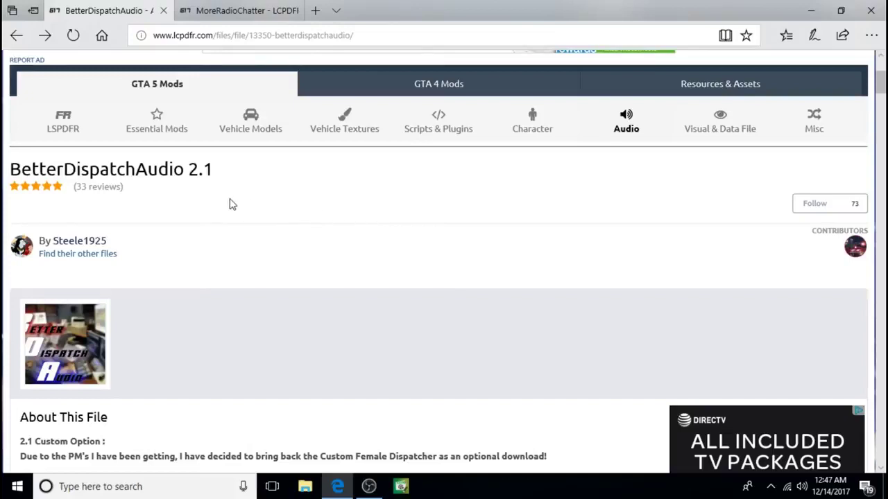
scroll(206, 189, "up", 3)
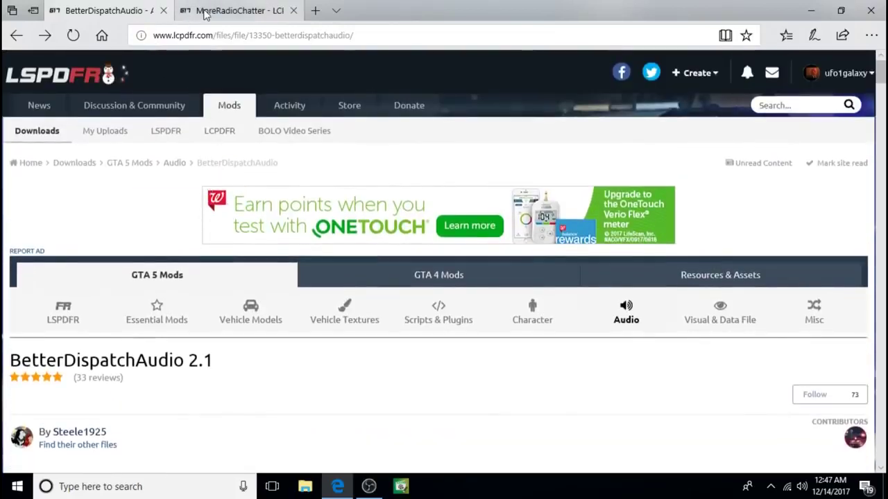
Step: Switch to the MoreRadioChatter tab, go back to its 1.0.4 file page, and scroll through it
left_click(229, 11)
left_click(15, 35)
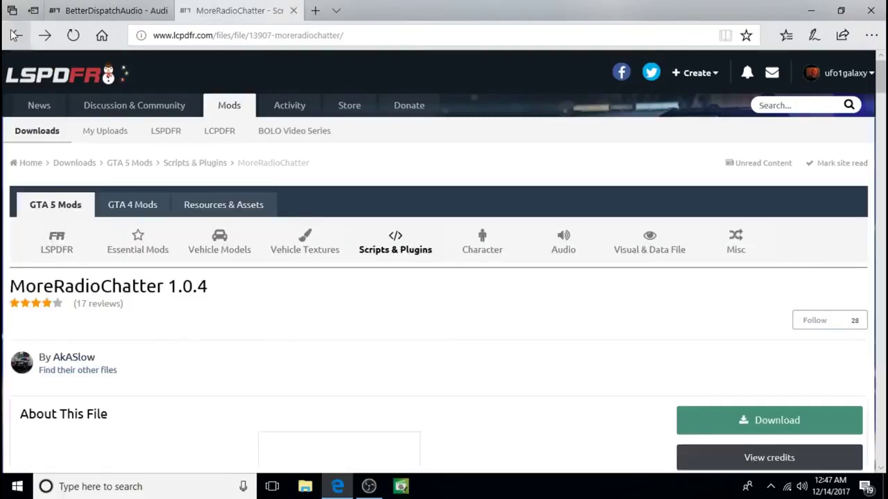
scroll(229, 281, "down", 1)
scroll(229, 281, "down", 1)
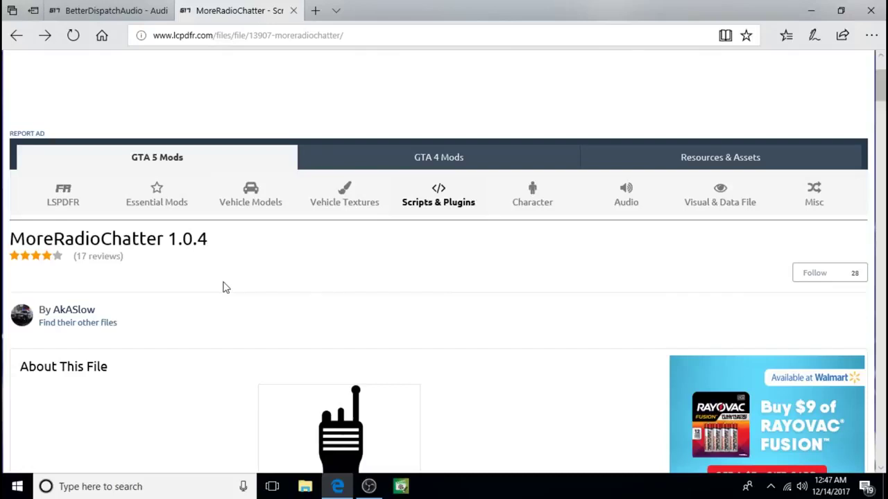
scroll(222, 287, "up", 2)
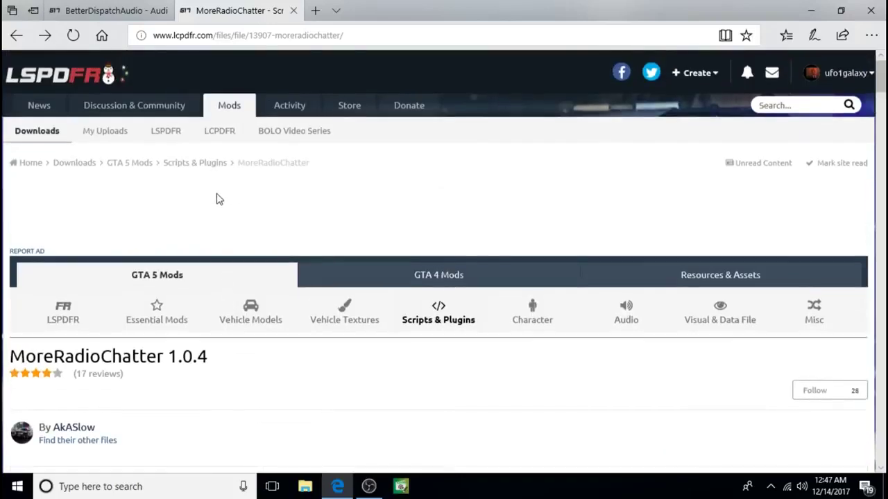